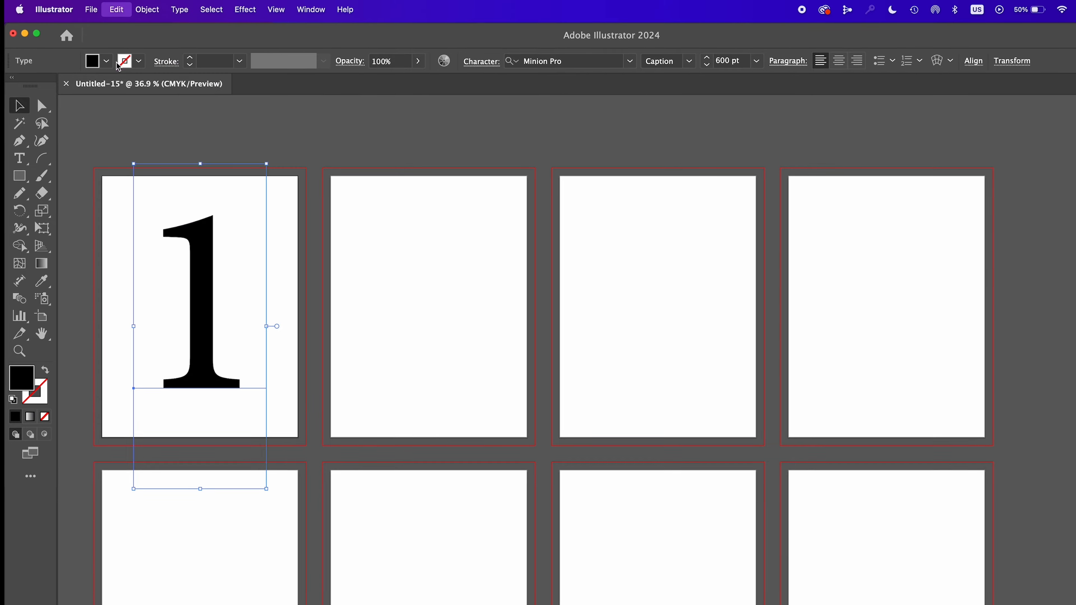
Step: Paste the large 1 onto all artboards and change the other copies in the first row to 2, 3 and 4
{"action": "left_click", "coordinate": [116, 10]}
{"action": "left_click", "coordinate": [124, 142]}
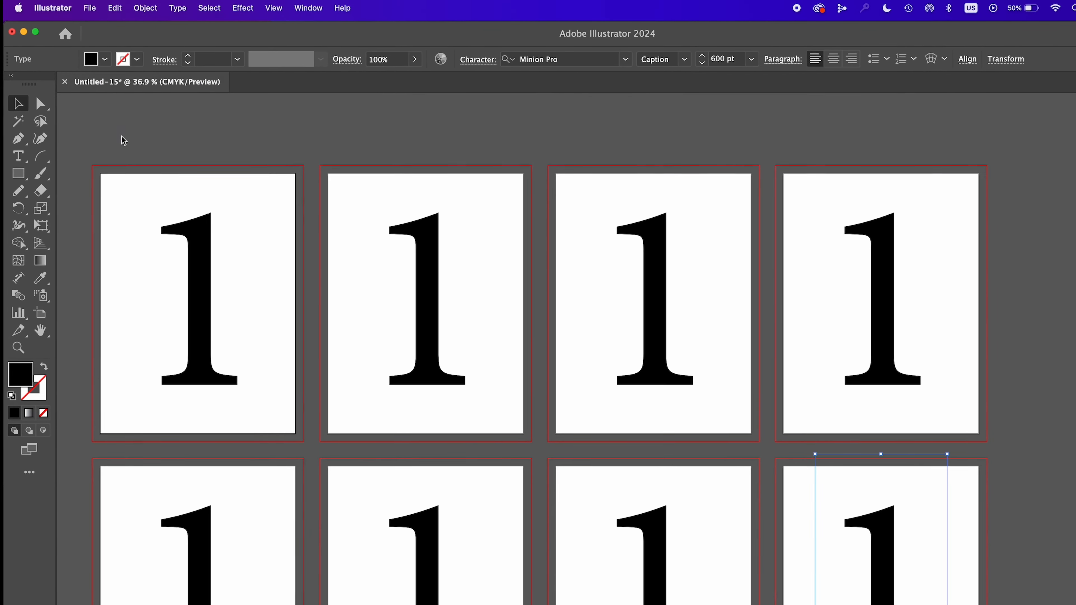
{"action": "key", "text": "t"}
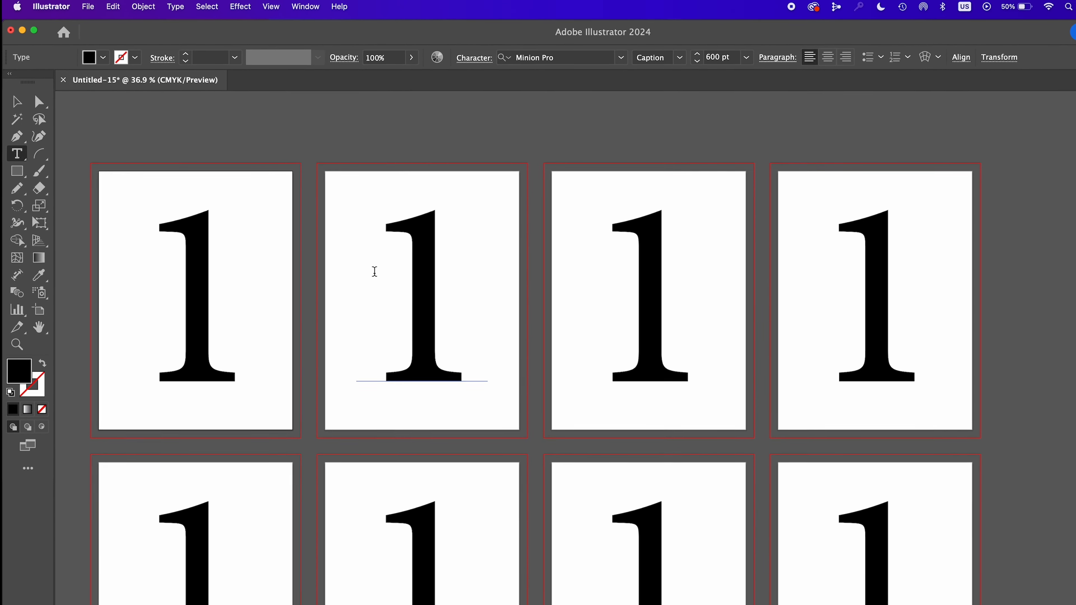
{"action": "double_click", "coordinate": [445, 277]}
{"action": "type", "text": "2"}
{"action": "double_click", "coordinate": [607, 280]}
{"action": "type", "text": "3"}
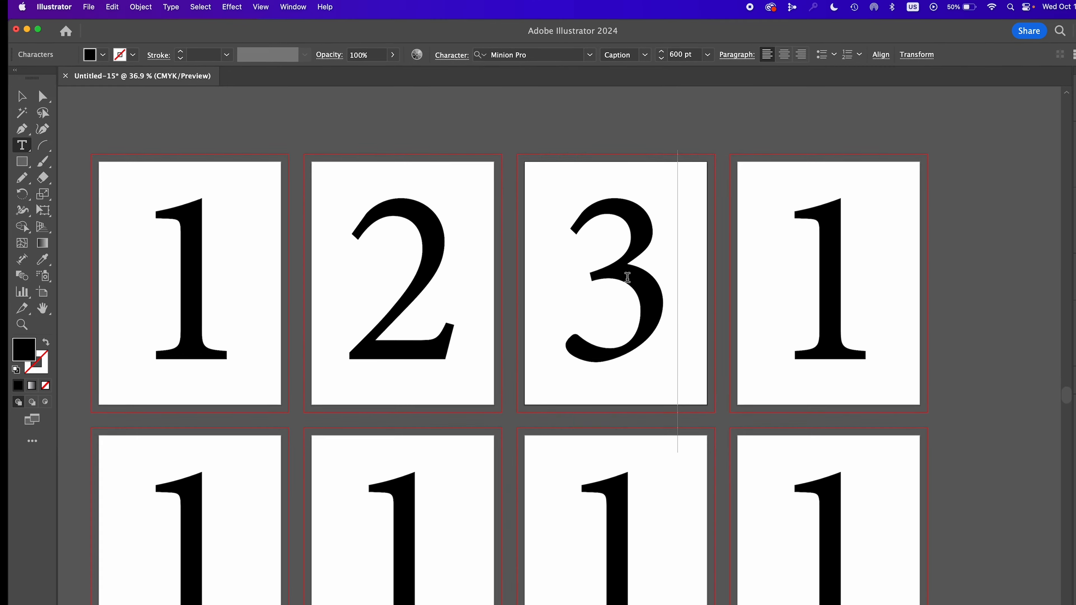
{"action": "double_click", "coordinate": [825, 284]}
{"action": "type", "text": "4"}
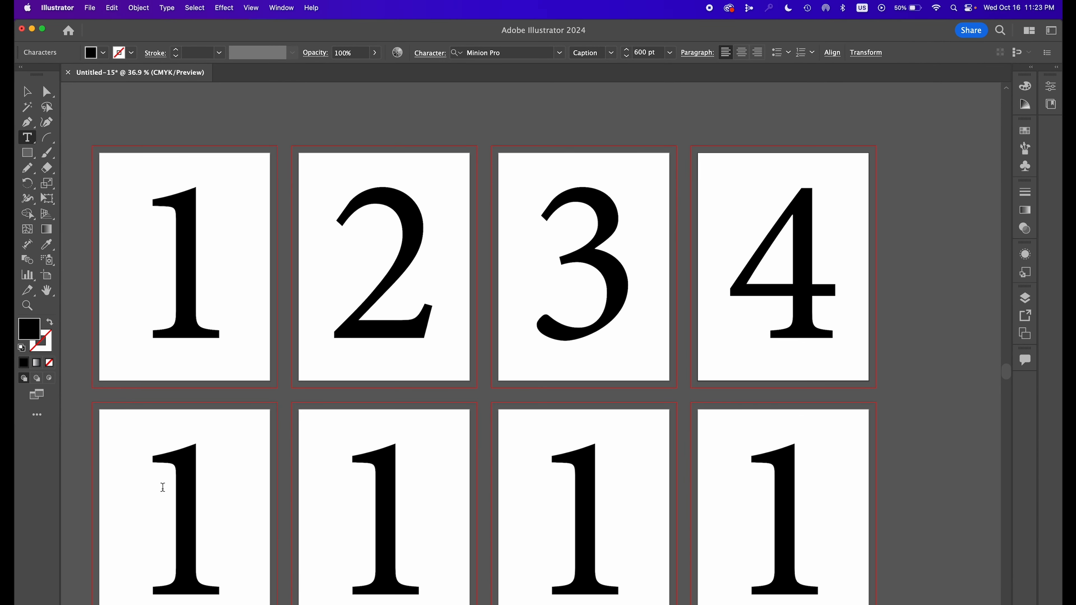
Step: Change the four numerals in the second row of artboards to 5, 6, 7 and 8
{"action": "double_click", "coordinate": [186, 490]}
{"action": "type", "text": "5"}
{"action": "double_click", "coordinate": [401, 499]}
{"action": "type", "text": "6"}
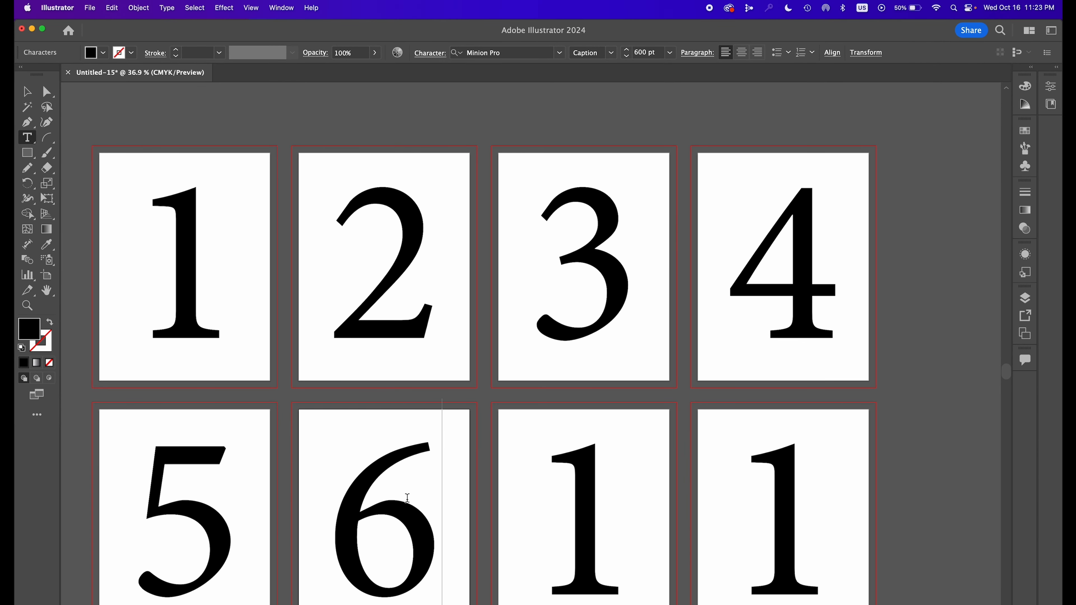
{"action": "double_click", "coordinate": [570, 511]}
{"action": "type", "text": "7"}
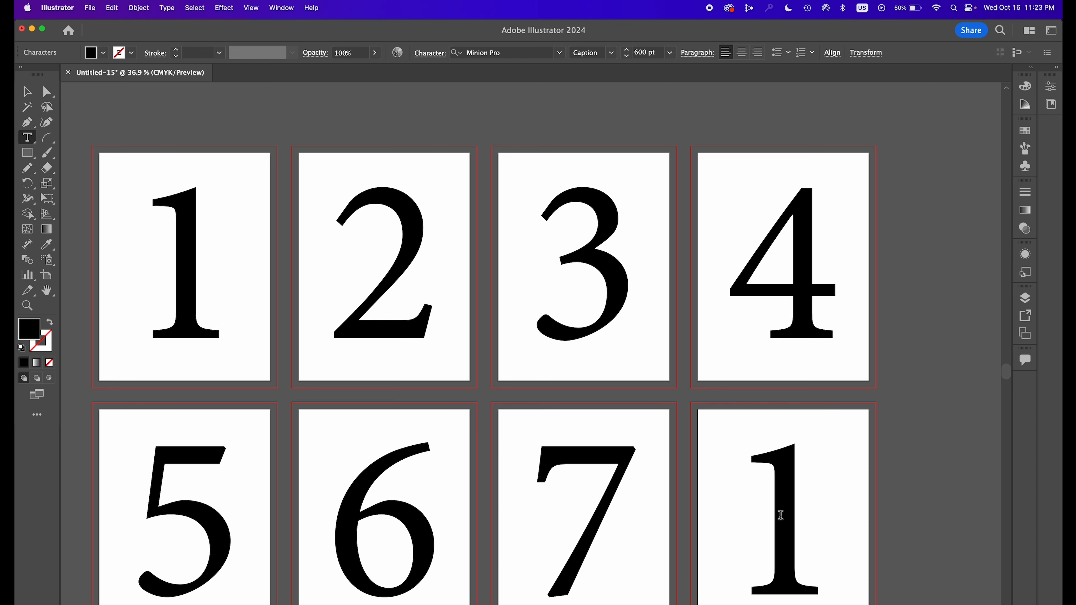
{"action": "double_click", "coordinate": [780, 513]}
{"action": "type", "text": "8"}
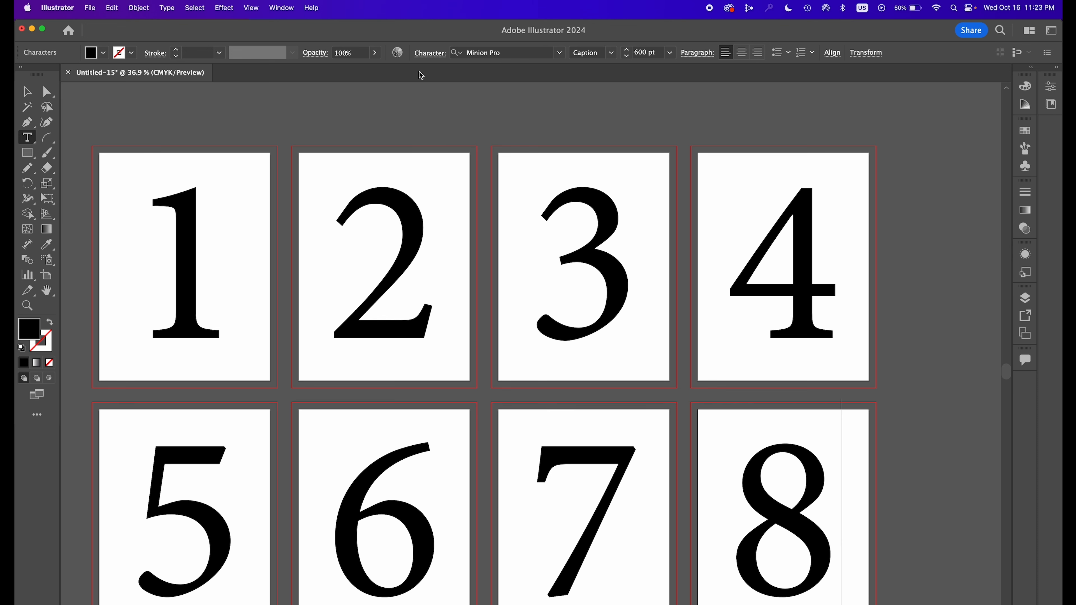
Step: Save the document to the Desktop as an Illustrator file named numbers 2 with Create PDF Compatible File enabled
{"action": "left_click", "coordinate": [88, 9]}
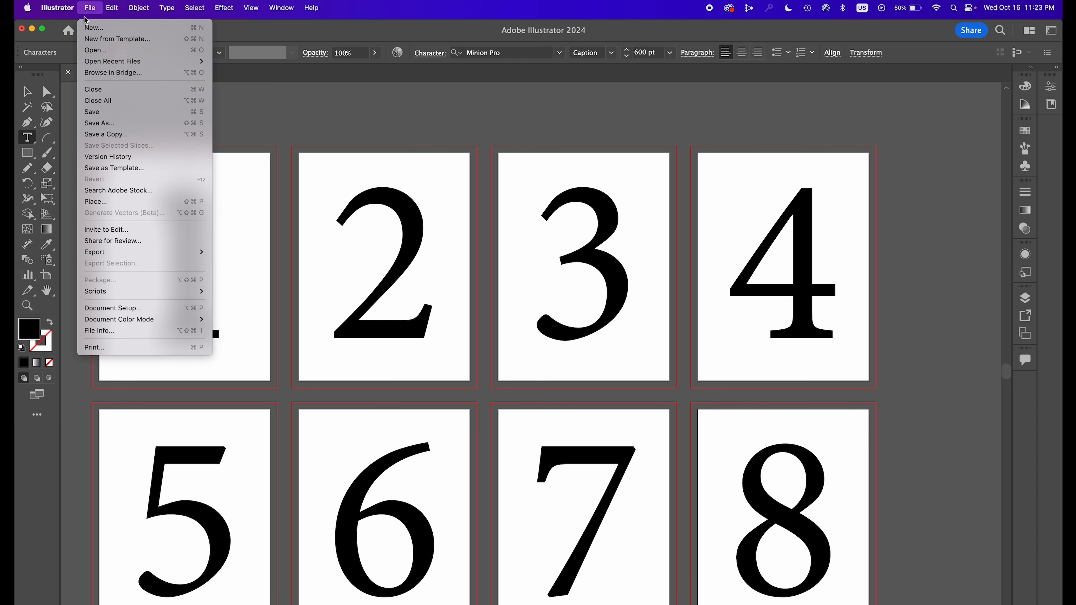
{"action": "left_click", "coordinate": [96, 123]}
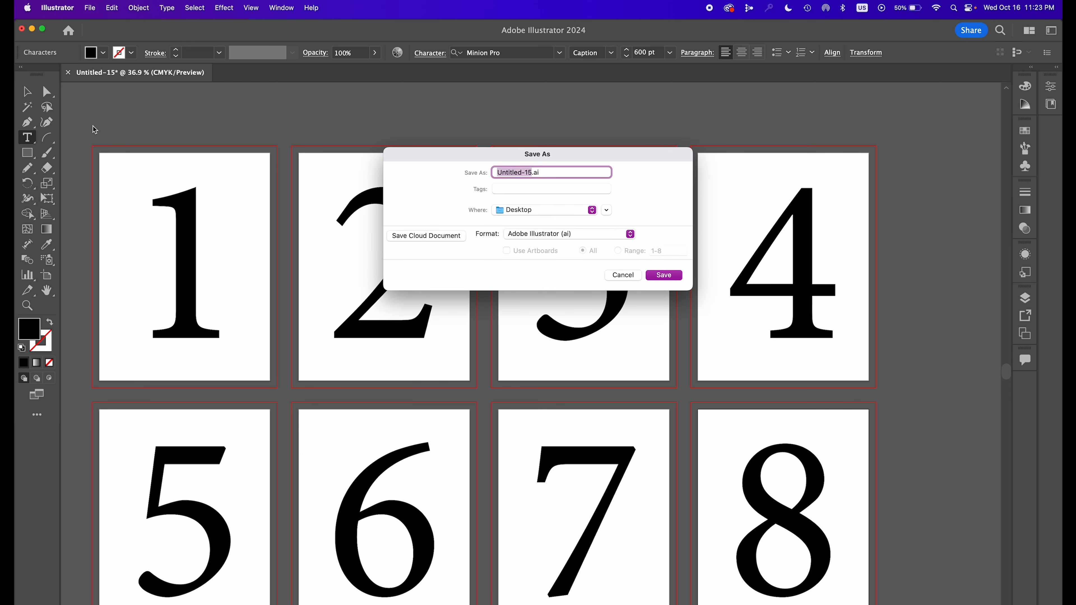
{"action": "left_click", "coordinate": [606, 210]}
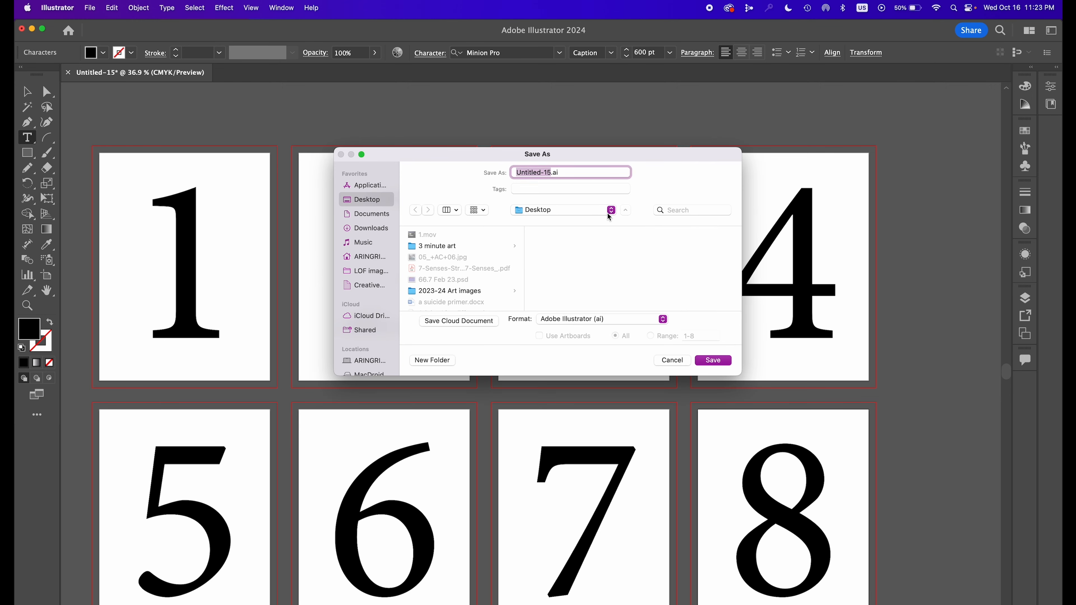
{"action": "type", "text": "numbers 2"}
{"action": "left_click", "coordinate": [664, 275]}
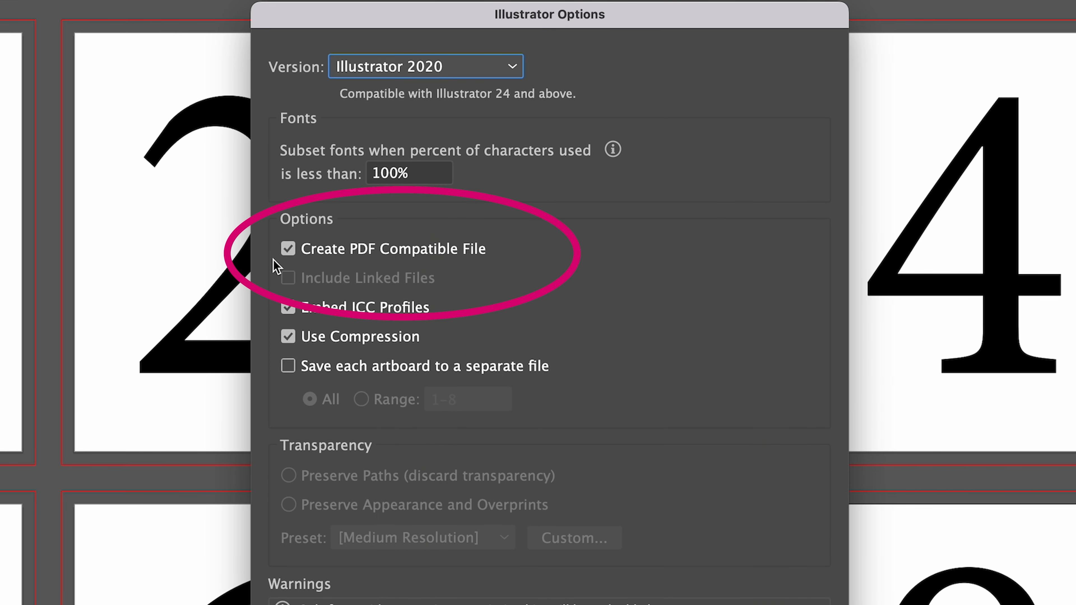
{"action": "left_click", "coordinate": [288, 249]}
{"action": "left_click", "coordinate": [288, 249]}
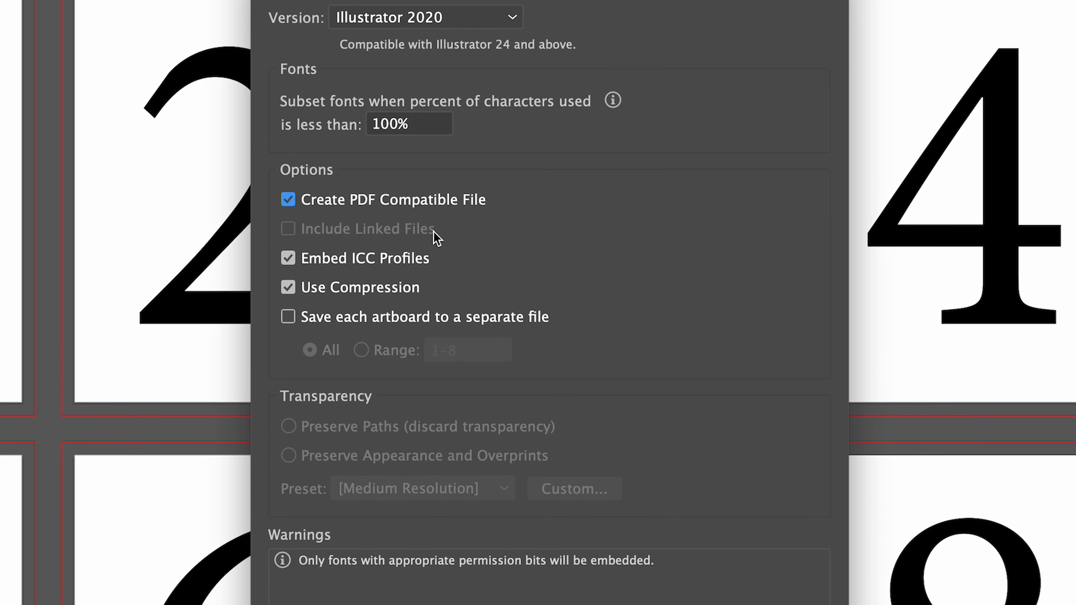
{"action": "left_click", "coordinate": [777, 550]}
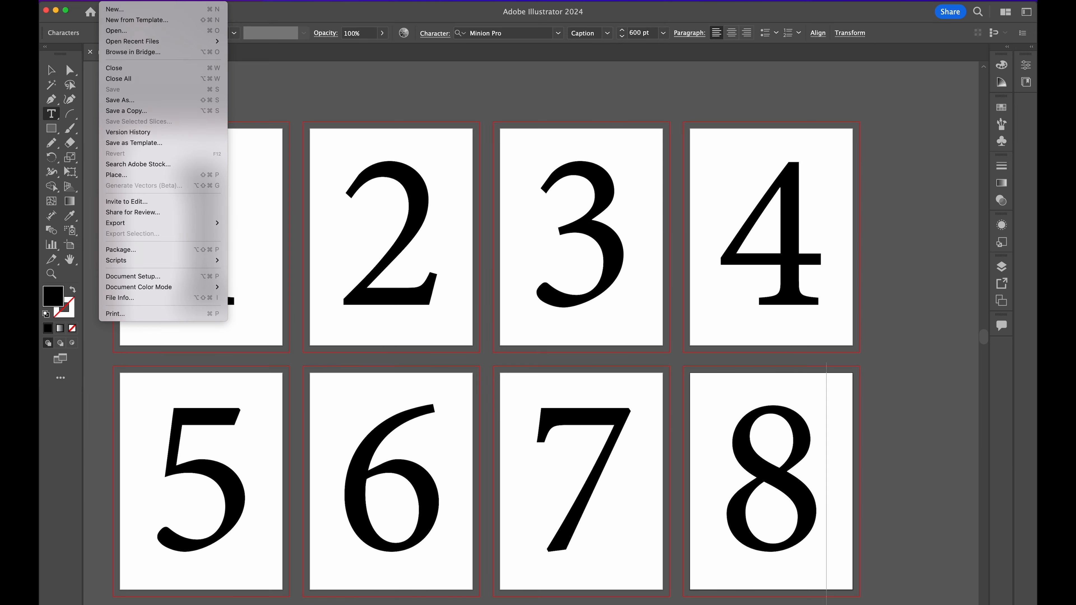
Step: Create a new 10 x 10 in document with one artboard and 0 in bleed
{"action": "left_click", "coordinate": [114, 9]}
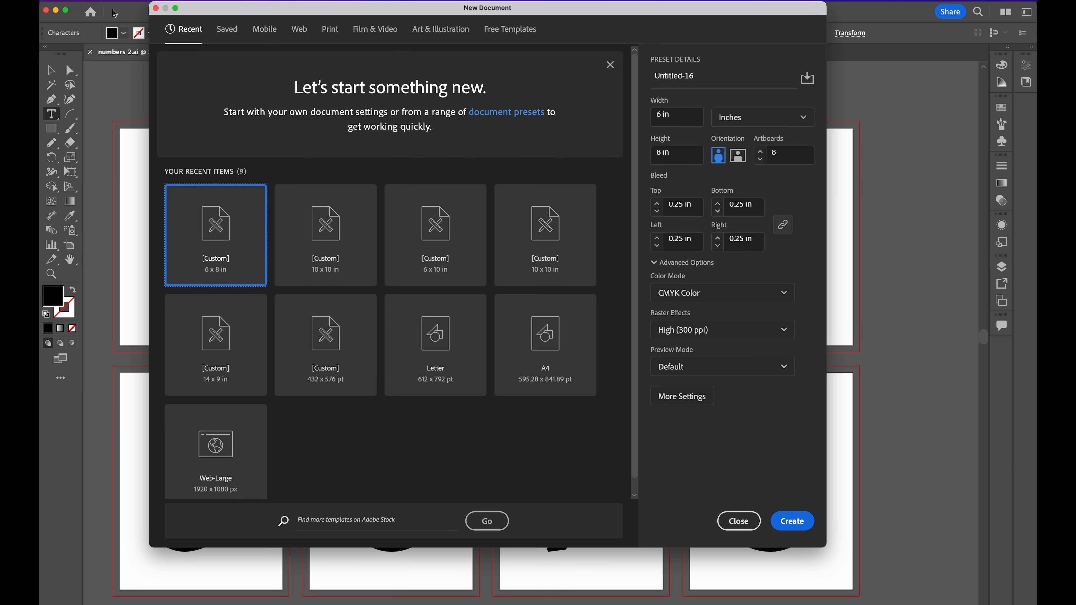
{"action": "left_click", "coordinate": [658, 154]}
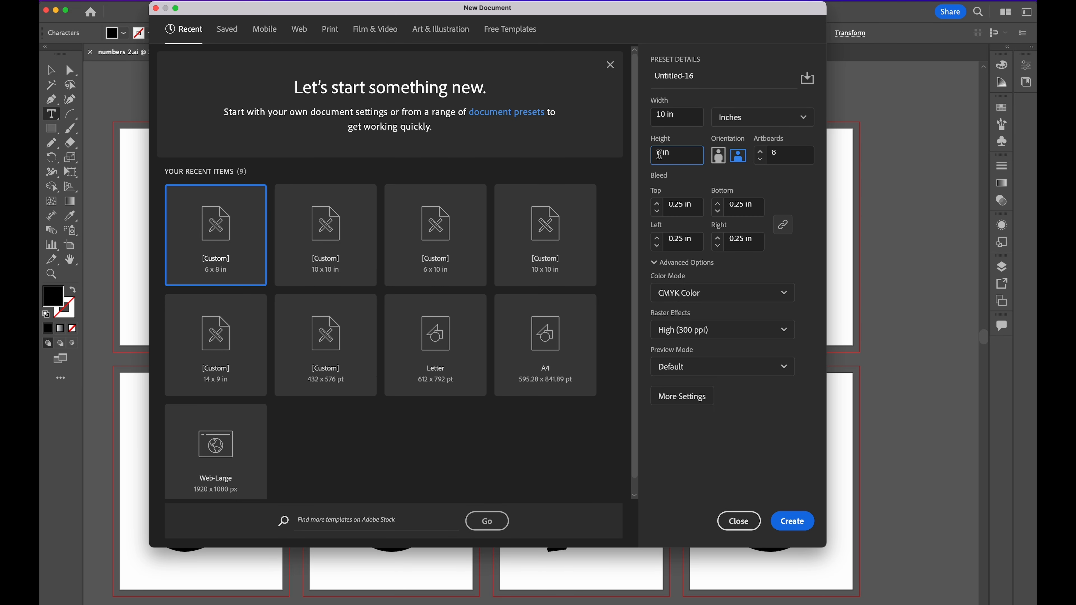
{"action": "left_click", "coordinate": [658, 212]}
{"action": "left_click_drag", "start_coordinate": [778, 153], "coordinate": [763, 155]}
{"action": "key", "text": "BackSpace"}
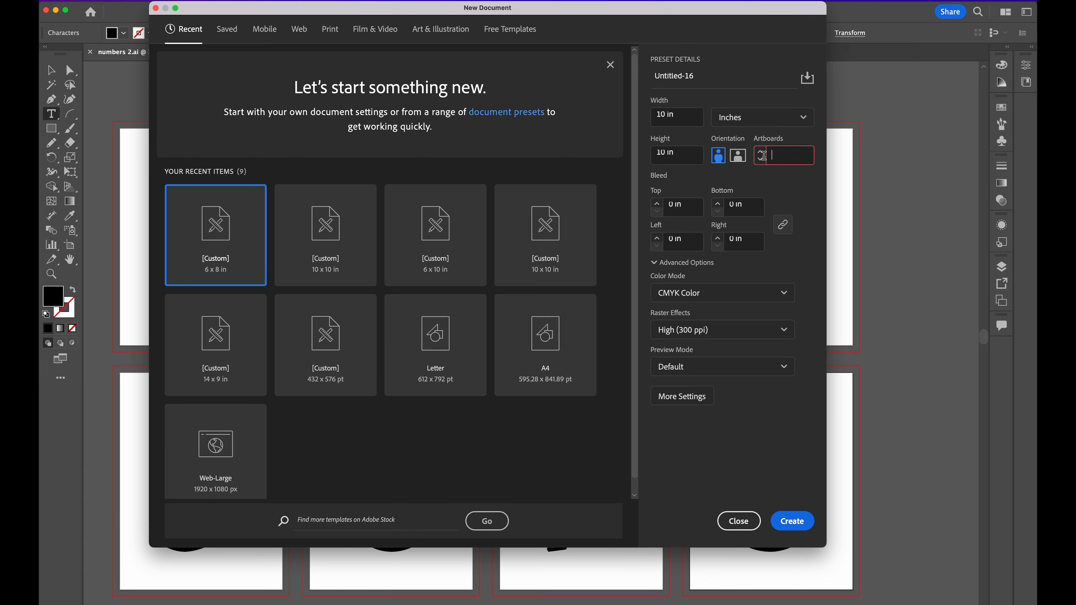
{"action": "type", "text": "1"}
{"action": "left_click", "coordinate": [796, 527]}
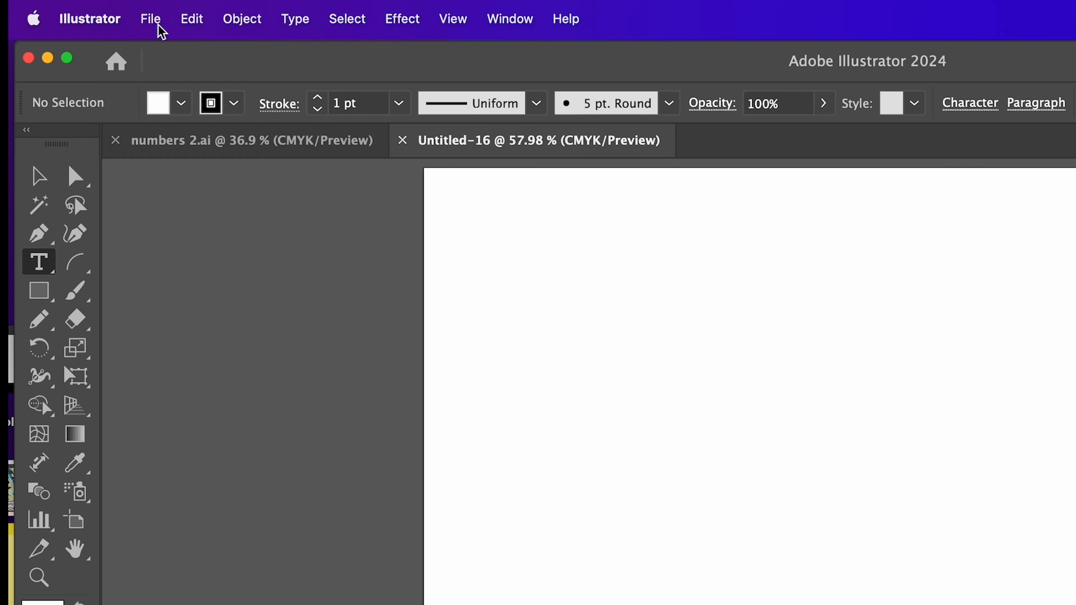
Step: Try to place the Tom and Jerry line drawing from the Desktop folder into the new document
{"action": "left_click", "coordinate": [159, 26]}
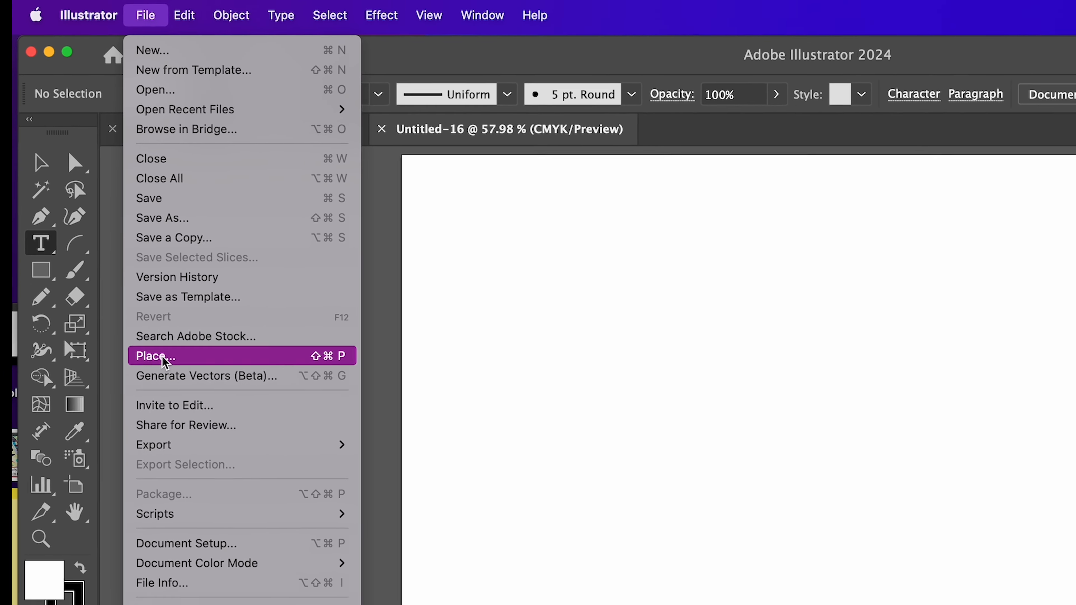
{"action": "left_click", "coordinate": [172, 382]}
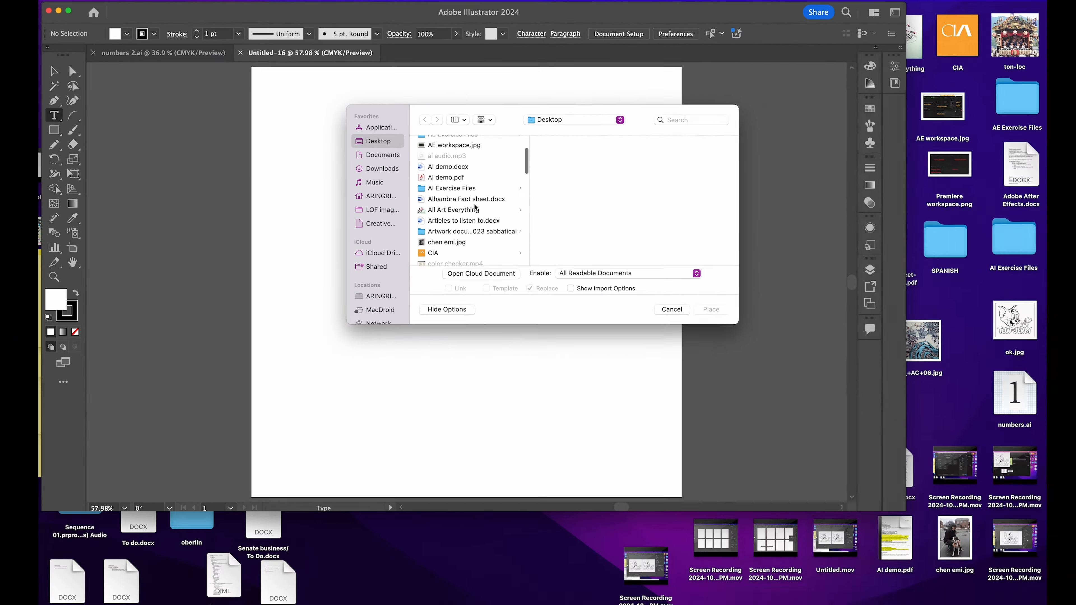
{"action": "scroll", "coordinate": [475, 207], "scroll_direction": "down", "scroll_amount": 10}
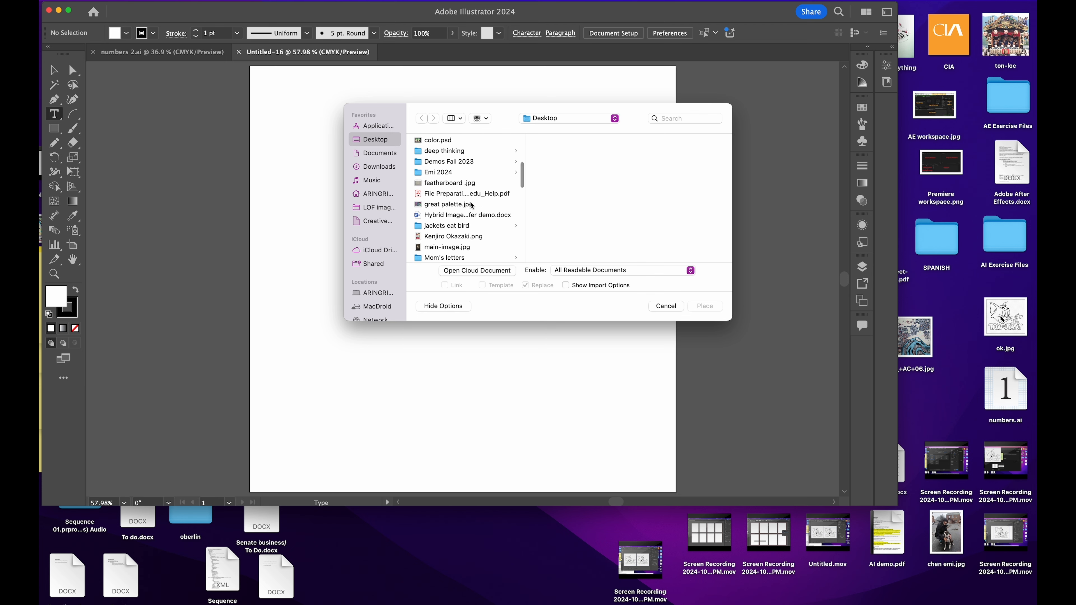
{"action": "double_click", "coordinate": [449, 242]}
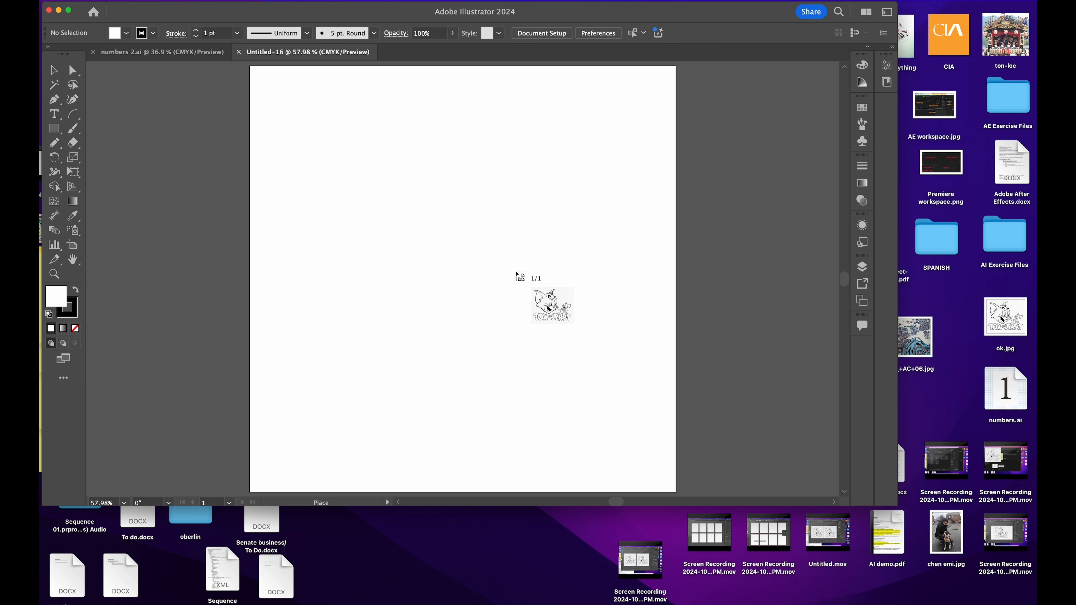
{"action": "left_click", "coordinate": [514, 270]}
{"action": "key", "text": "super+z"}
Step: Bring ok.jpg from the desktop onto the artboard at about 9.1 x 7.9 in and open Image Trace for it
{"action": "left_click_drag", "start_coordinate": [1006, 317], "coordinate": [484, 254]}
{"action": "left_click_drag", "start_coordinate": [496, 210], "coordinate": [461, 235]}
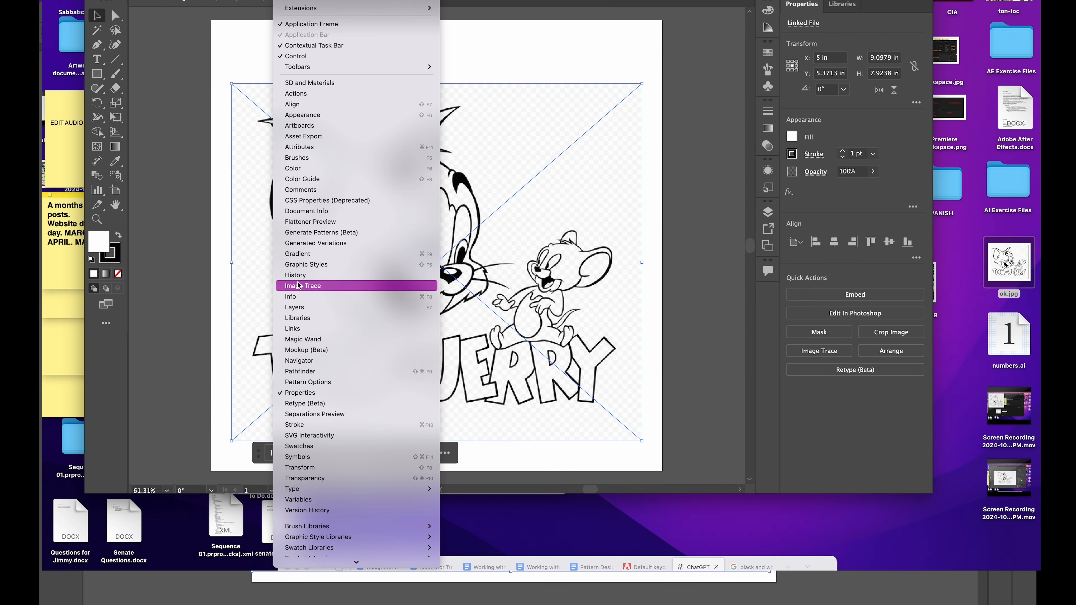
{"action": "left_click", "coordinate": [299, 285]}
{"action": "left_click_drag", "start_coordinate": [442, 39], "coordinate": [690, 24]}
Step: Try the Line Art, Silhouettes and Technical Drawing trace presets on the placed image
{"action": "left_click", "coordinate": [720, 78]}
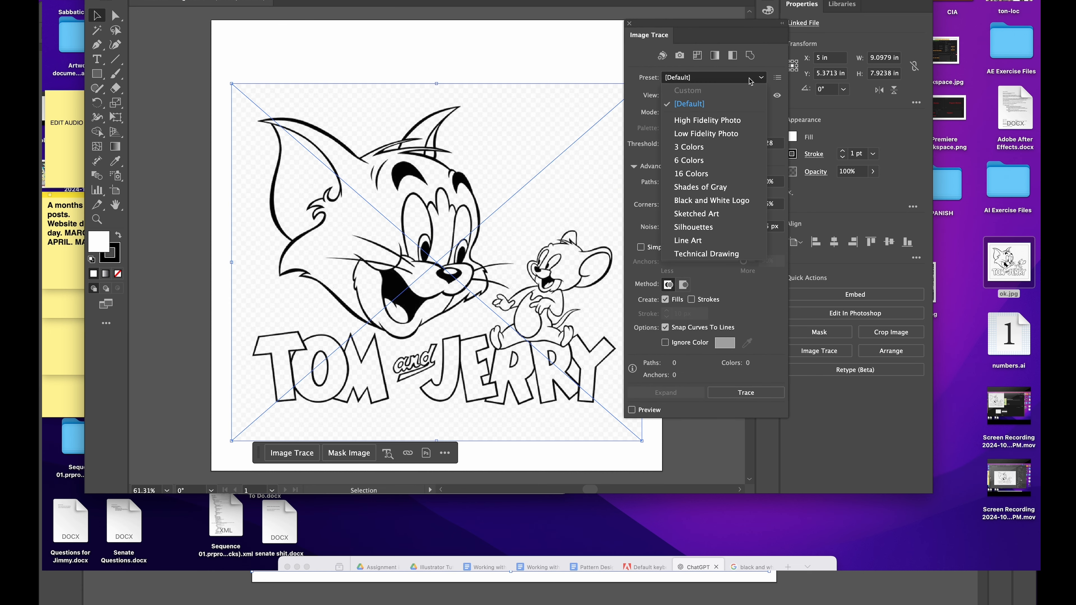
{"action": "left_click", "coordinate": [688, 241]}
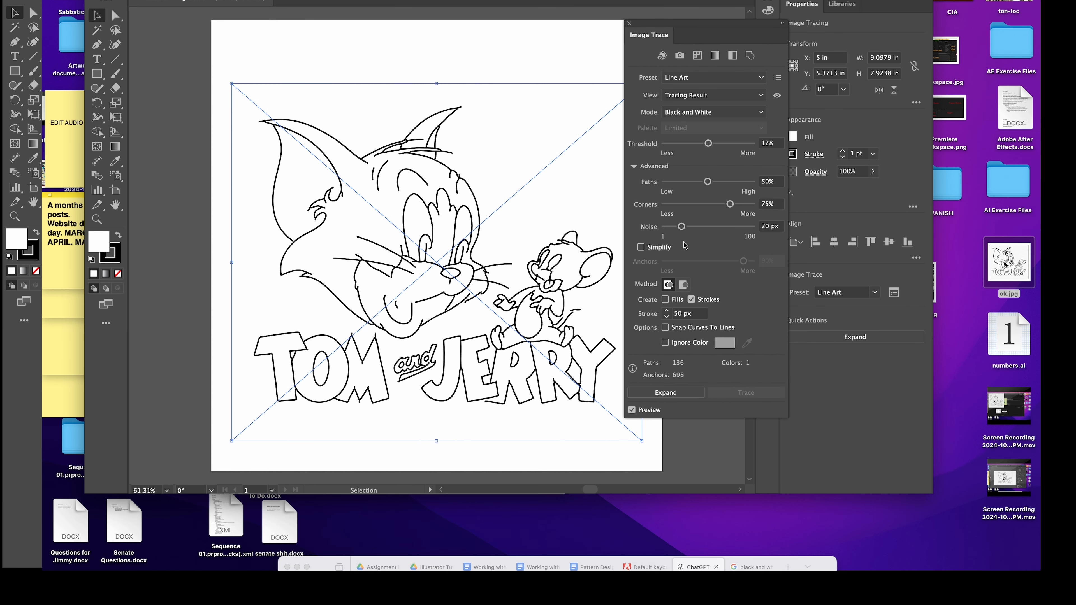
{"action": "left_click", "coordinate": [729, 78]}
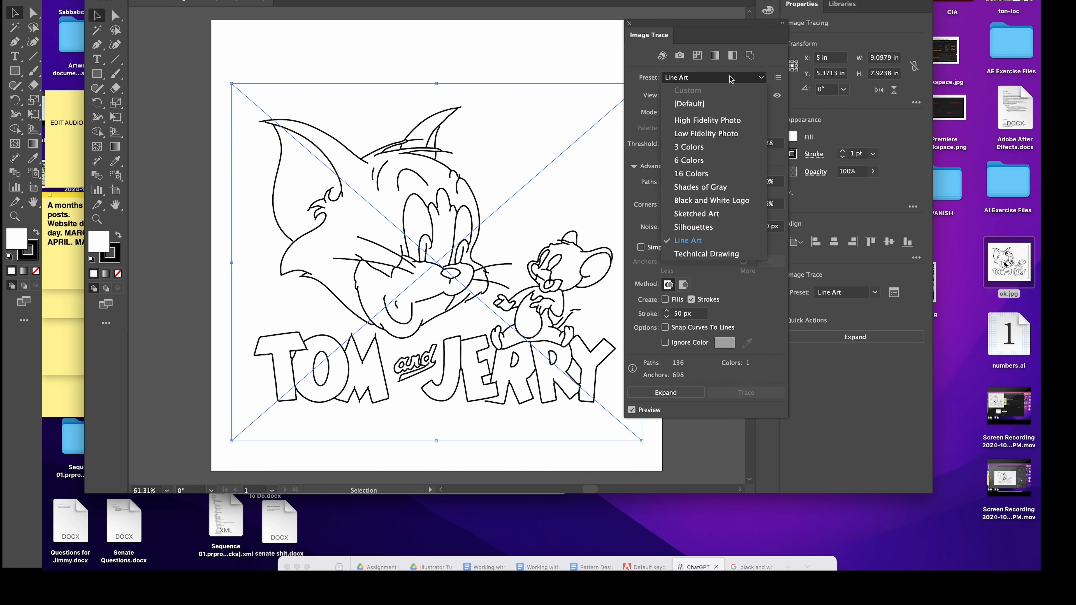
{"action": "left_click", "coordinate": [693, 227]}
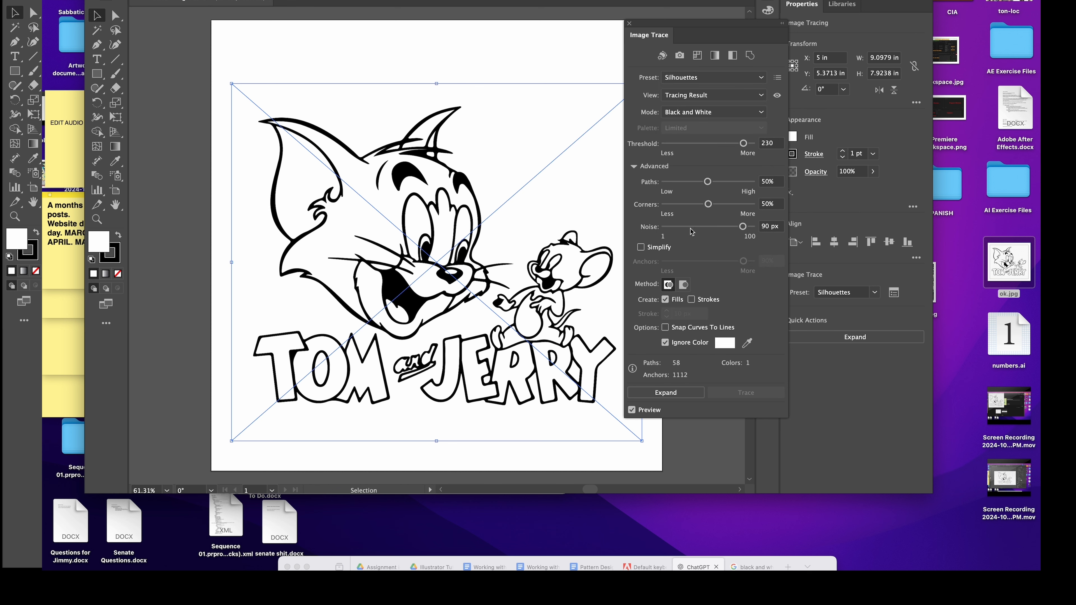
{"action": "left_click", "coordinate": [716, 77]}
{"action": "left_click", "coordinate": [704, 255]}
Step: Trace the image from the Default preset with threshold 144, paths 69% and a reduced corners setting
{"action": "left_click", "coordinate": [751, 81]}
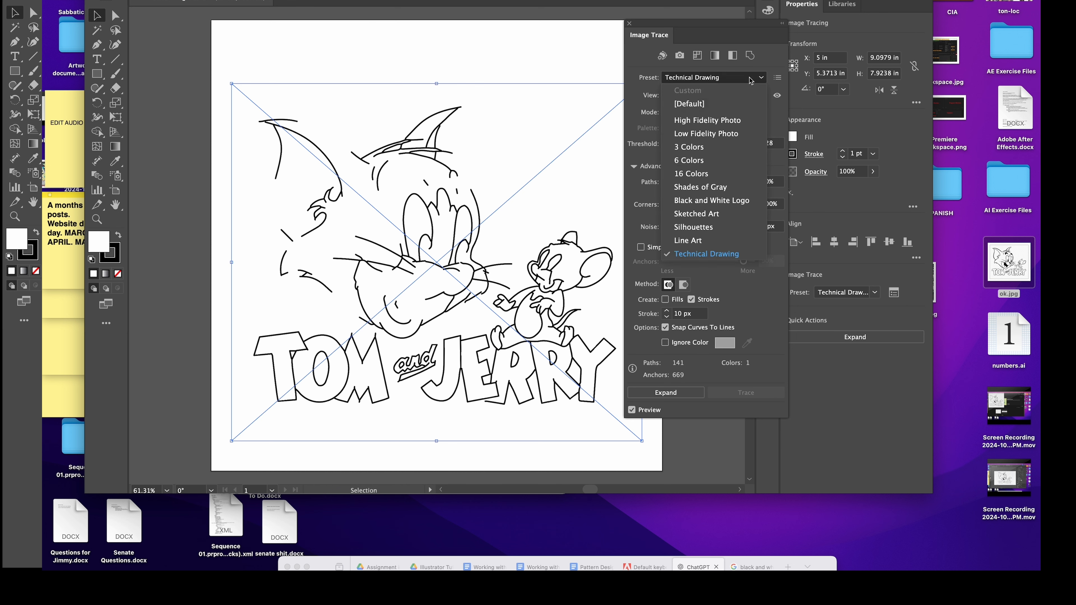
{"action": "left_click", "coordinate": [704, 103]}
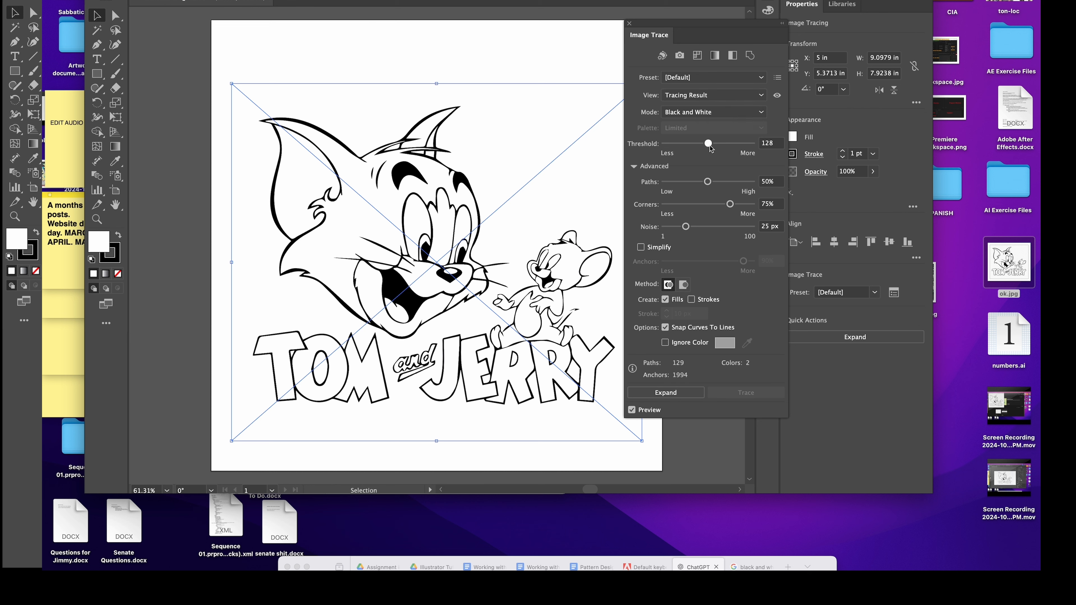
{"action": "left_click", "coordinate": [719, 144]}
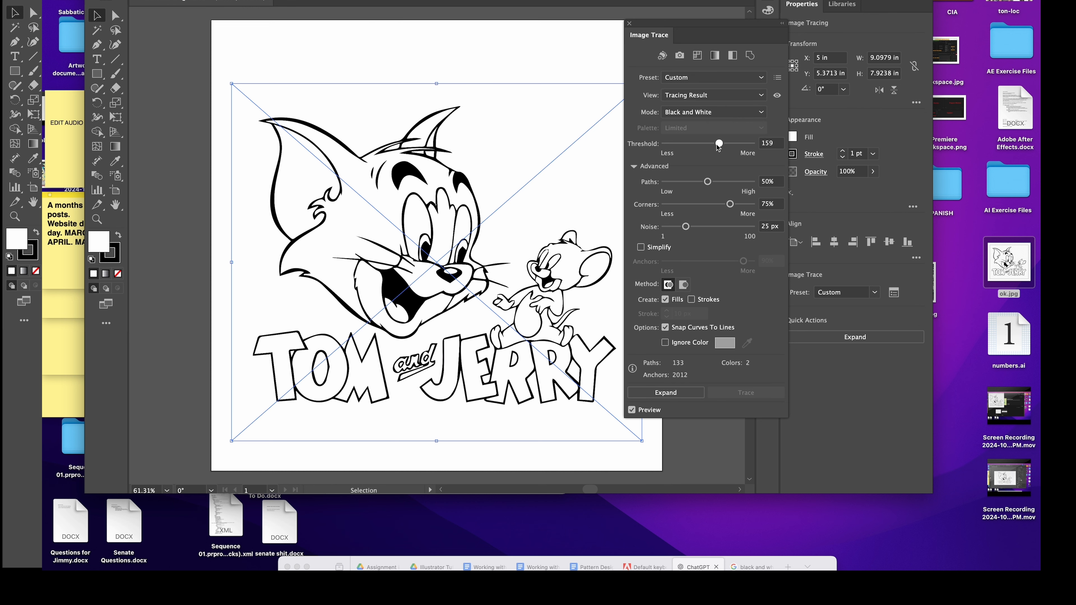
{"action": "mouse_move", "coordinate": [718, 144]}
{"action": "left_mouse_down"}
{"action": "mouse_move", "coordinate": [727, 144]}
{"action": "mouse_move", "coordinate": [699, 144]}
{"action": "mouse_move", "coordinate": [711, 144]}
{"action": "left_mouse_up"}
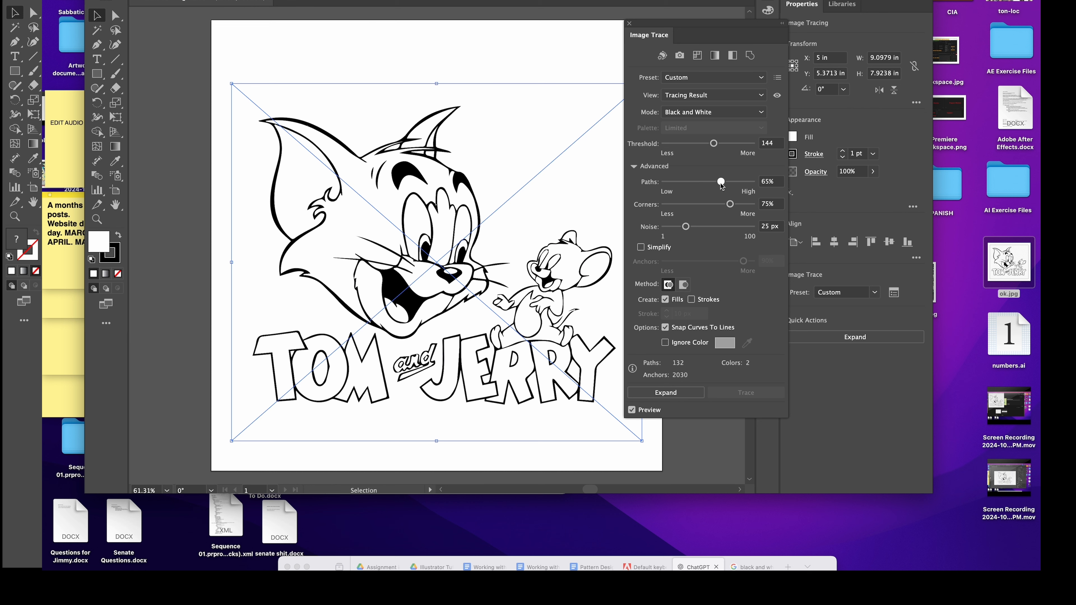
{"action": "left_click_drag", "start_coordinate": [721, 186], "coordinate": [659, 186]}
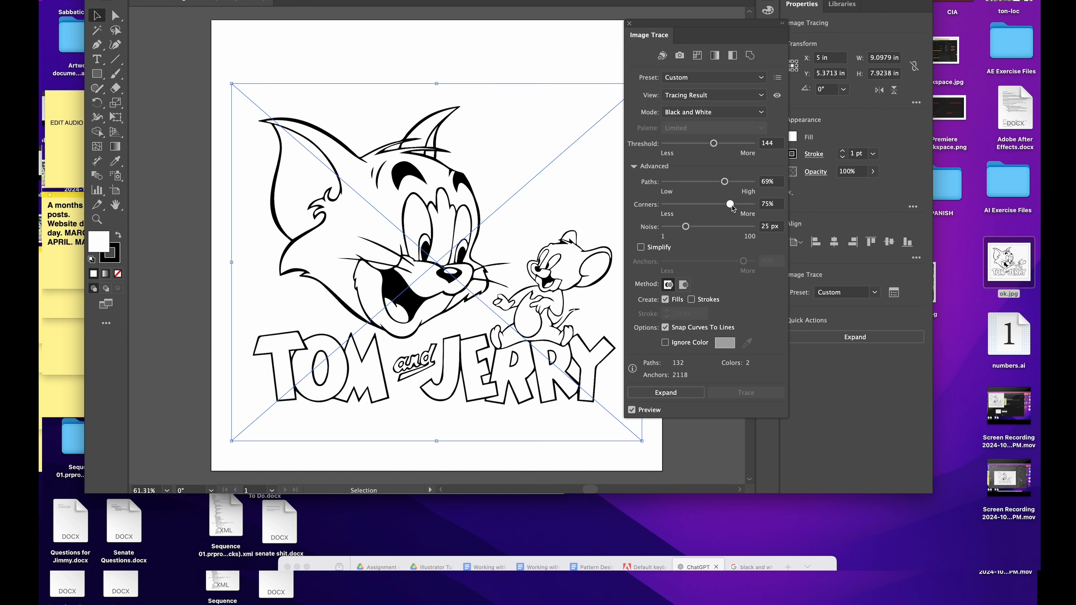
{"action": "left_click_drag", "start_coordinate": [730, 205], "coordinate": [692, 208]}
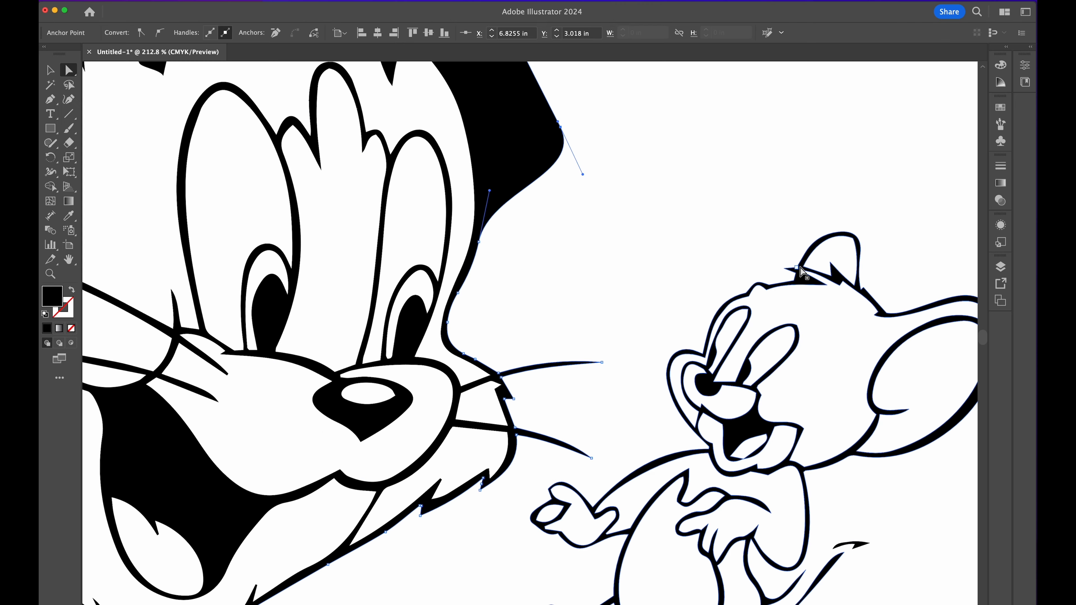
Step: Pull the traced outline's anchor points above Jerry's head outward to shape a black cap with a long brim around his ear
{"action": "left_click_drag", "start_coordinate": [824, 250], "coordinate": [758, 226]}
{"action": "left_click_drag", "start_coordinate": [786, 269], "coordinate": [587, 282]}
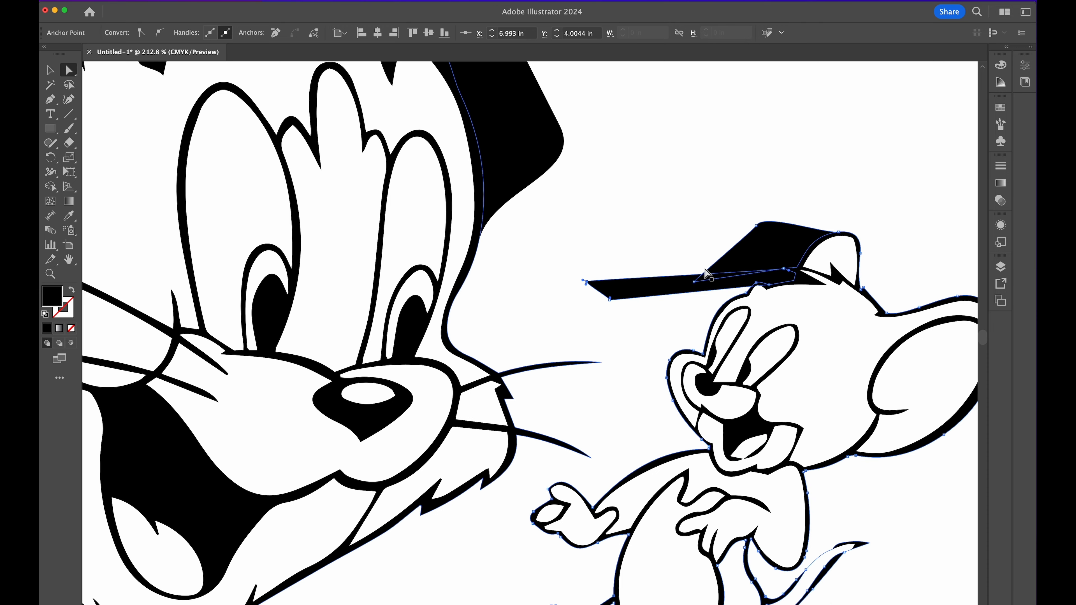
{"action": "left_click_drag", "start_coordinate": [841, 232], "coordinate": [826, 156]}
{"action": "left_click_drag", "start_coordinate": [863, 250], "coordinate": [951, 203]}
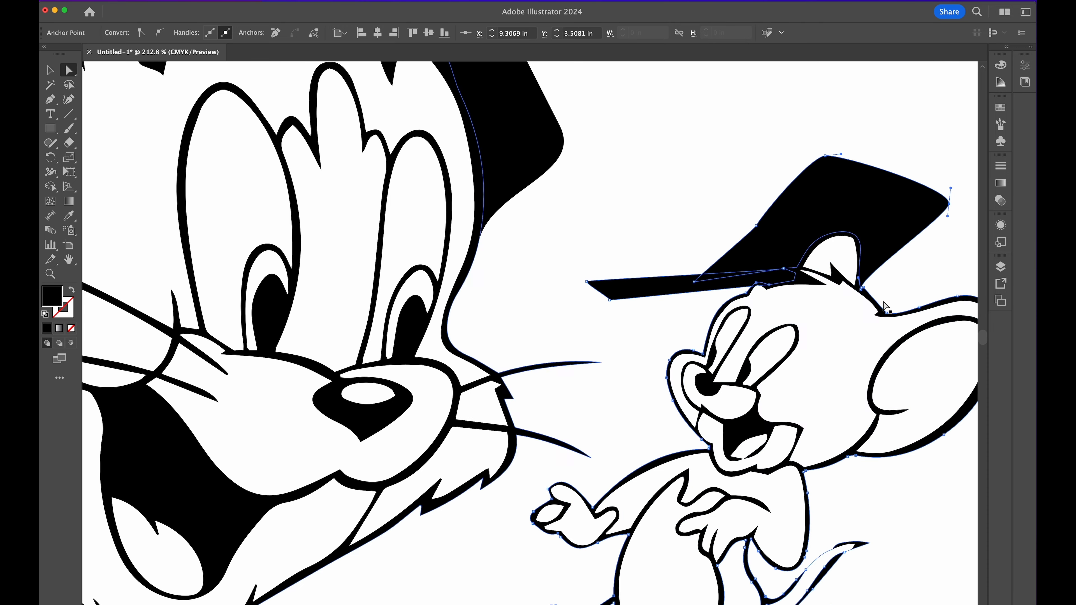
{"action": "left_click_drag", "start_coordinate": [853, 238], "coordinate": [870, 198]}
{"action": "scroll", "coordinate": [893, 276], "scroll_direction": "down", "scroll_amount": 3}
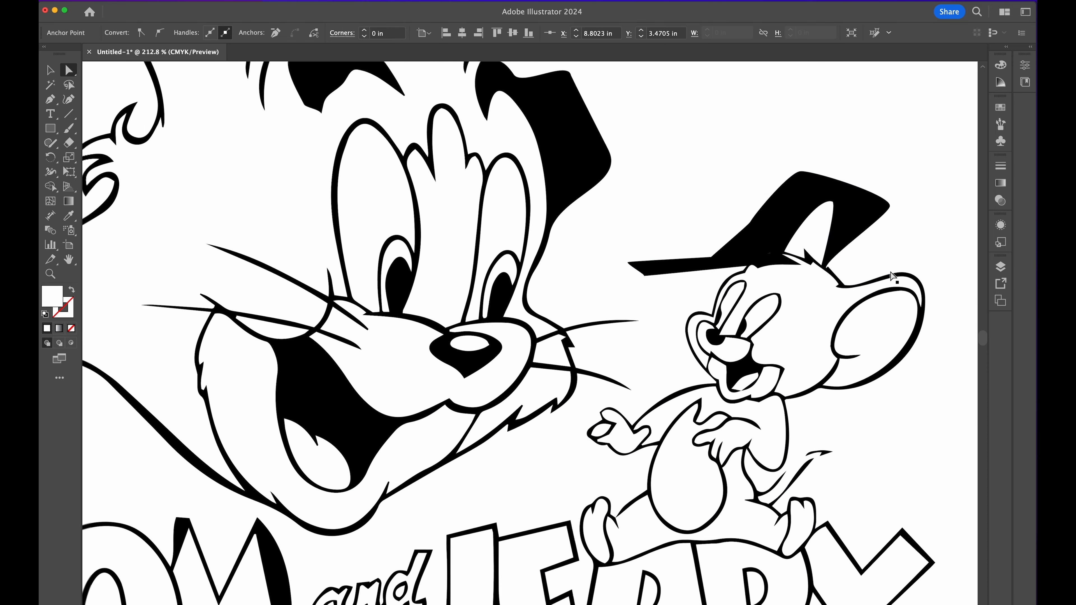
Step: Deselect the reshaped artwork, fit the artboard in the window and show the document's layers
{"action": "scroll", "coordinate": [893, 276], "scroll_direction": "right", "scroll_amount": 2}
{"action": "left_click", "coordinate": [50, 70]}
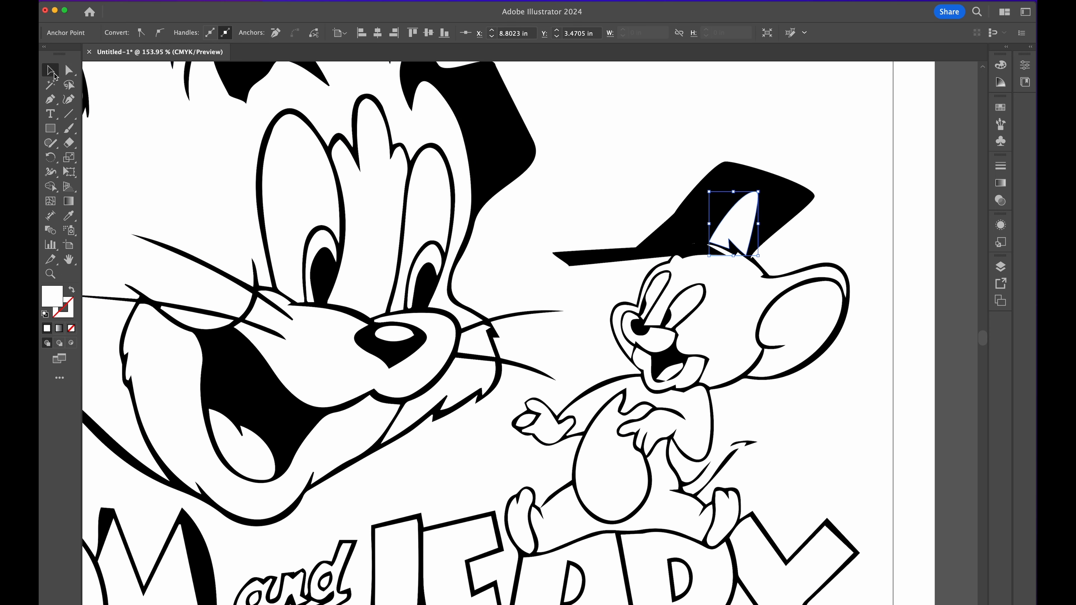
{"action": "left_click", "coordinate": [926, 271]}
{"action": "key", "text": "super+0"}
{"action": "left_click", "coordinate": [1000, 267]}
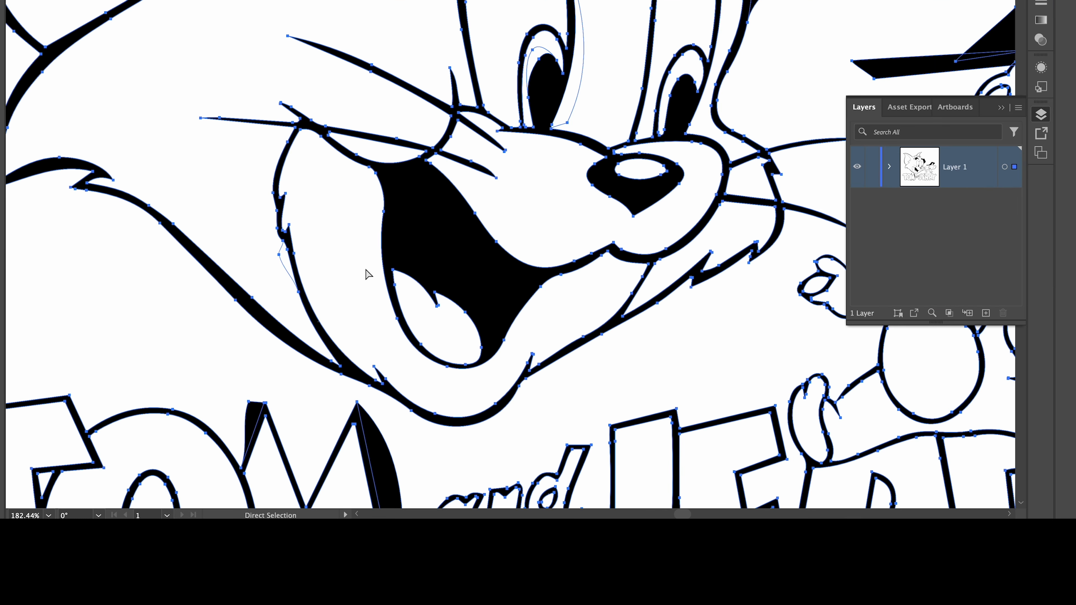
Step: Pull the lower anchor points of Tom's cheek outline outward and down to swell the line into a thick black shape
{"action": "left_click", "coordinate": [236, 300]}
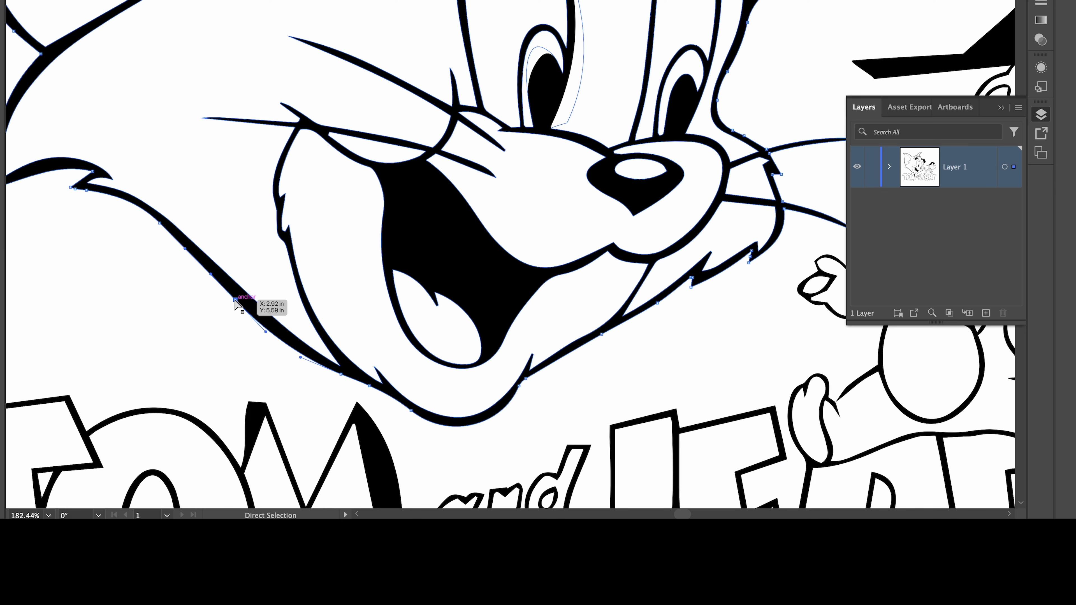
{"action": "left_click_drag", "start_coordinate": [236, 300], "coordinate": [223, 316]}
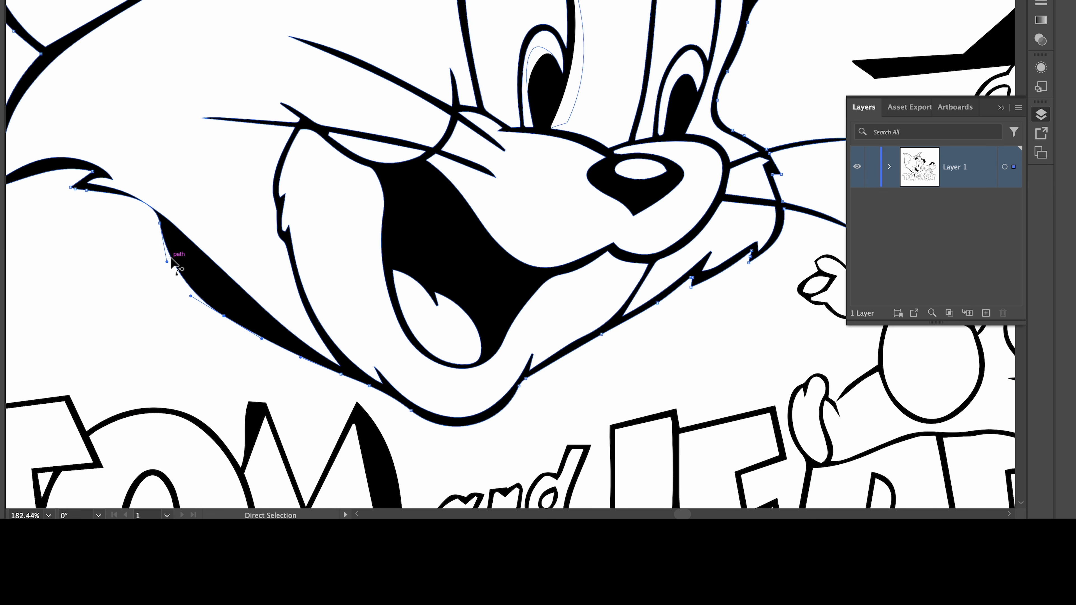
{"action": "left_click_drag", "start_coordinate": [160, 223], "coordinate": [111, 250]}
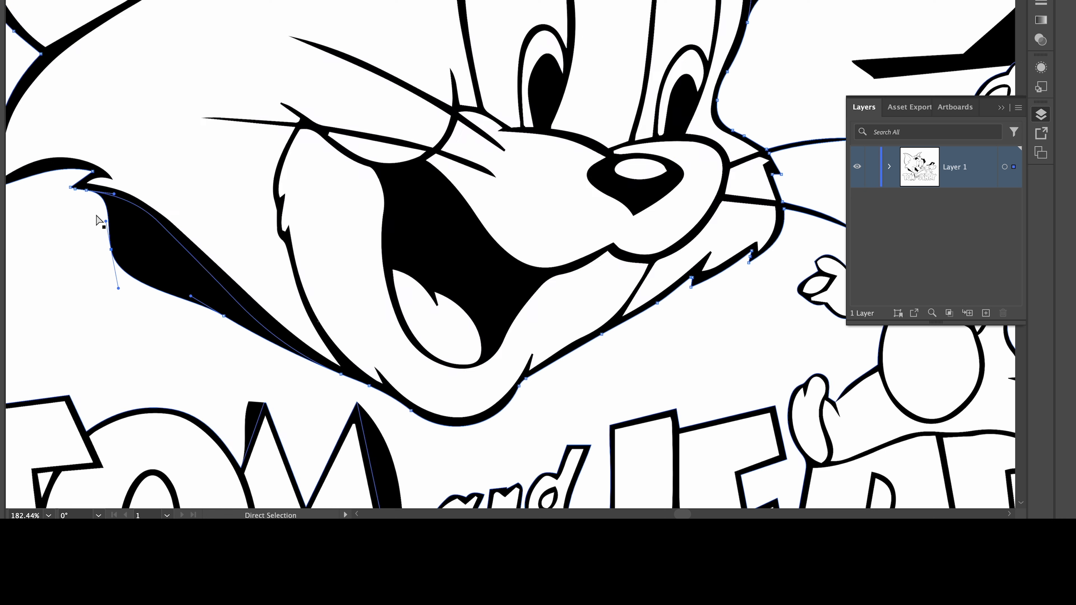
{"action": "left_click", "coordinate": [87, 183]}
{"action": "left_click", "coordinate": [85, 189]}
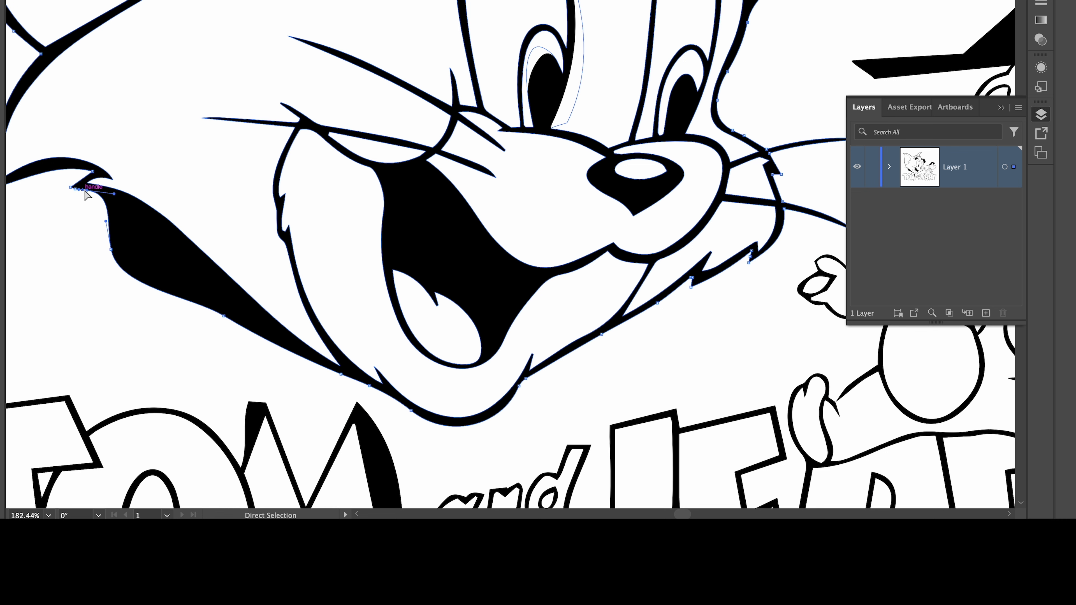
{"action": "left_click_drag", "start_coordinate": [84, 191], "coordinate": [43, 226]}
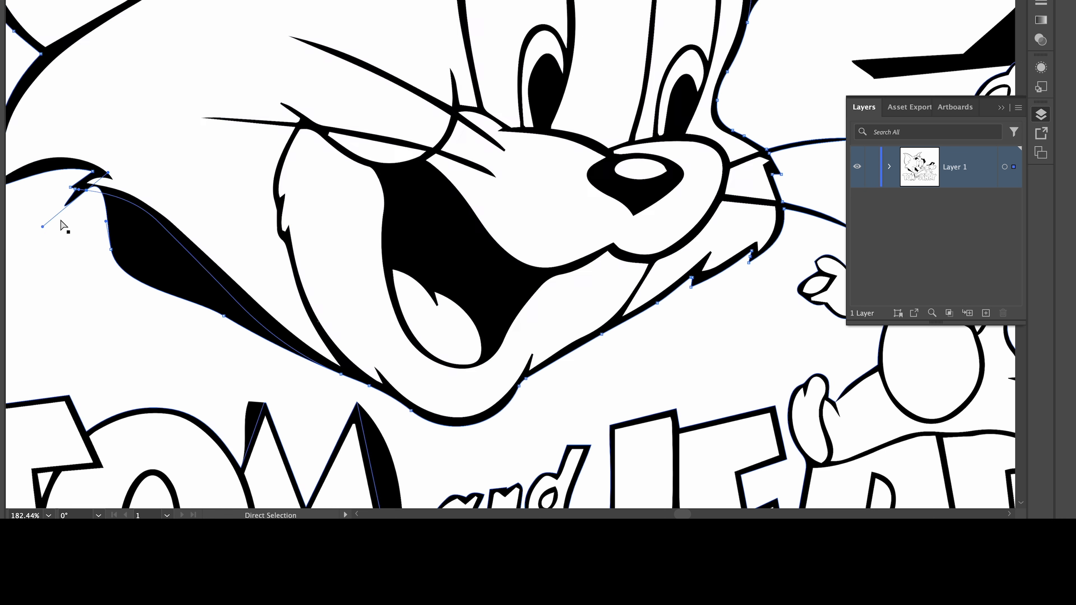
Step: Reshape the upper edge of the thickened cheek line and the outline beside Tom's mouth by moving their anchor points and handles
{"action": "left_click", "coordinate": [172, 226]}
{"action": "left_click", "coordinate": [173, 224]}
{"action": "left_click_drag", "start_coordinate": [172, 224], "coordinate": [122, 227]}
{"action": "left_click_drag", "start_coordinate": [252, 297], "coordinate": [237, 304]}
{"action": "left_click_drag", "start_coordinate": [273, 193], "coordinate": [335, 208]}
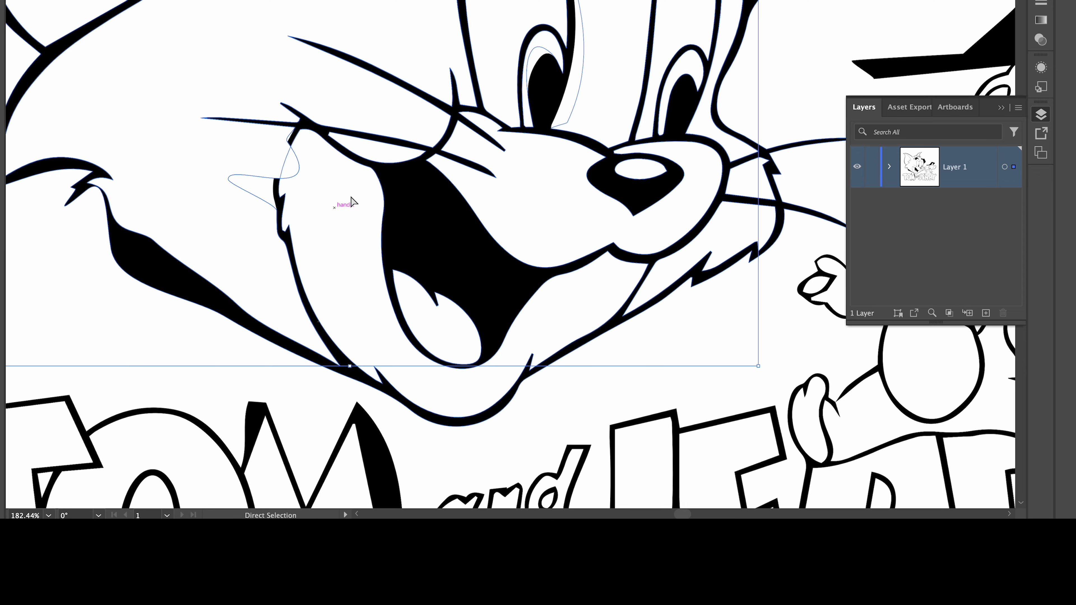
{"action": "left_click_drag", "start_coordinate": [420, 192], "coordinate": [398, 240]}
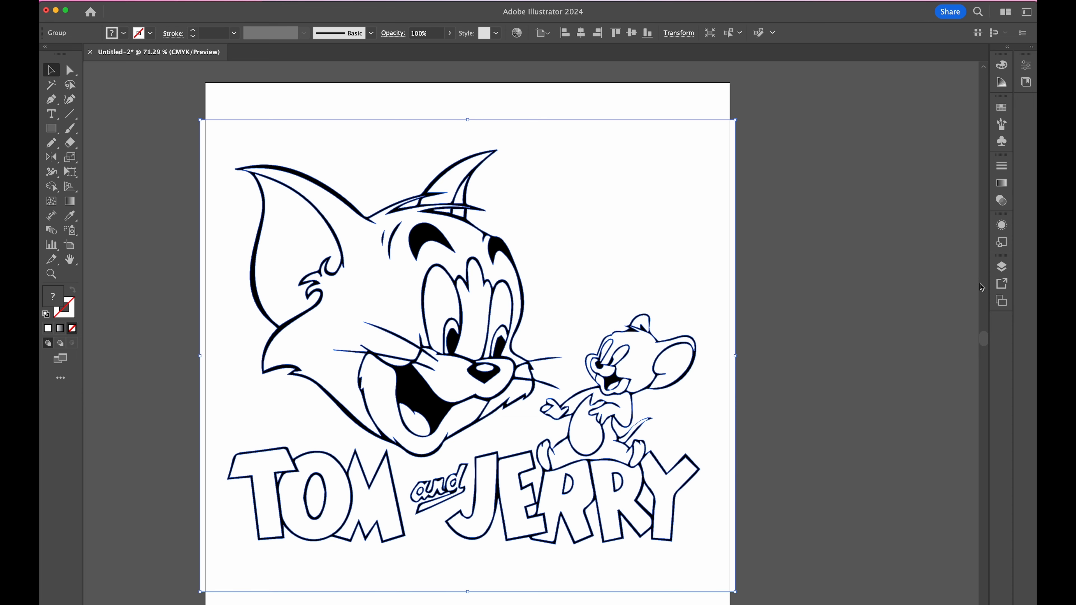
Step: Display the layer list of the new traced document and make it taller
{"action": "left_click", "coordinate": [1002, 301]}
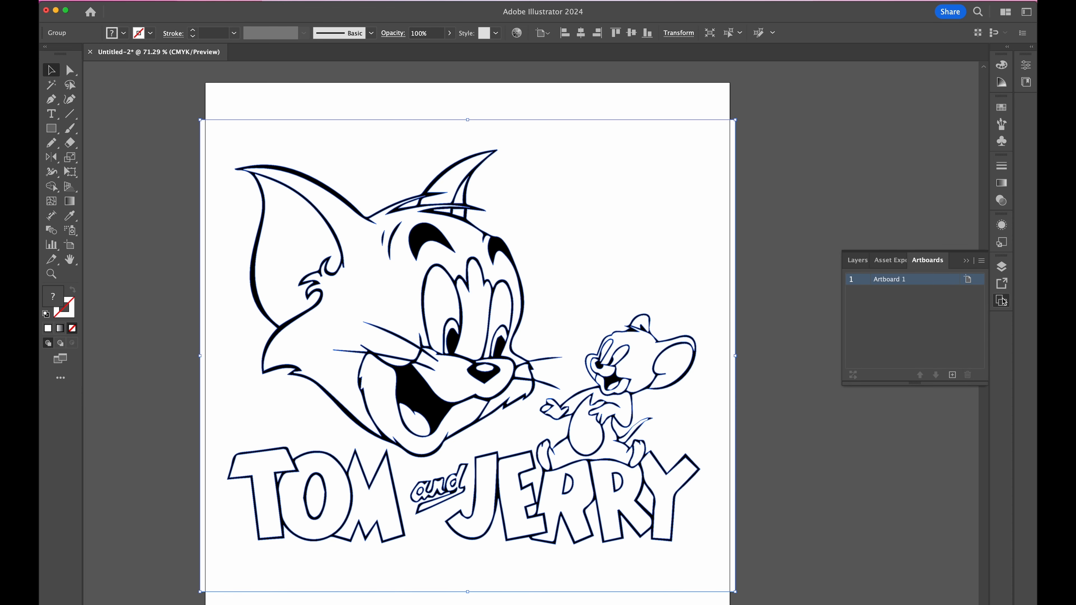
{"action": "left_click", "coordinate": [861, 263]}
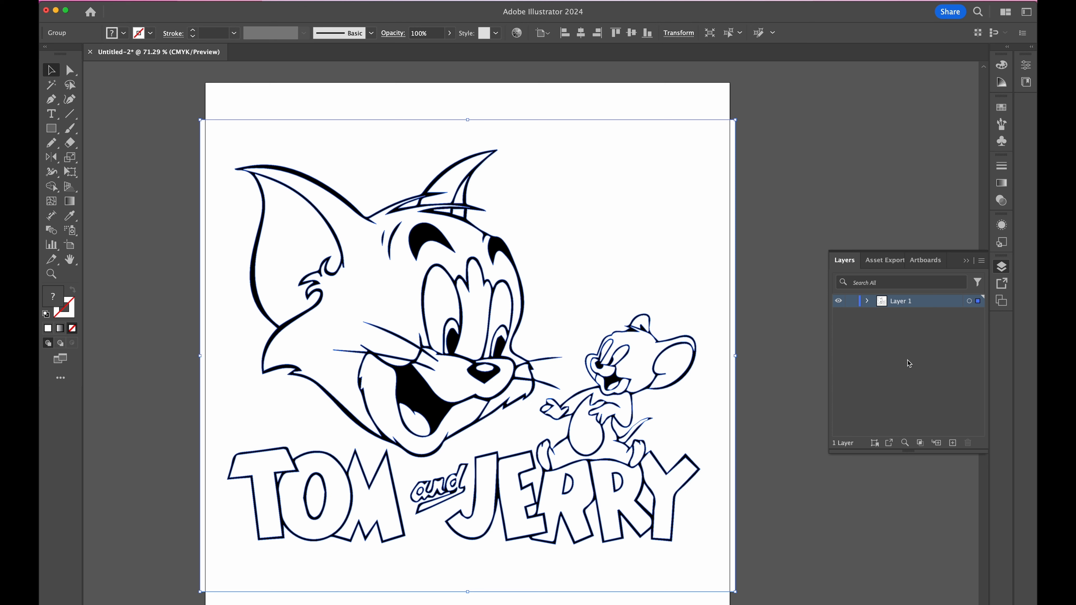
{"action": "left_click_drag", "start_coordinate": [905, 452], "coordinate": [905, 489]}
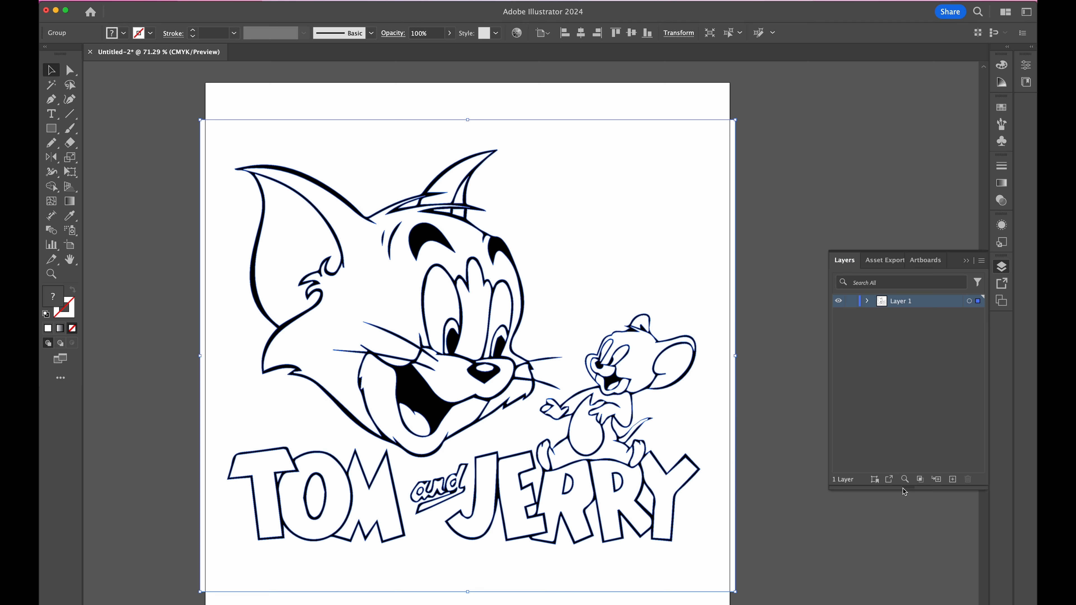
{"action": "left_click", "coordinate": [1004, 267]}
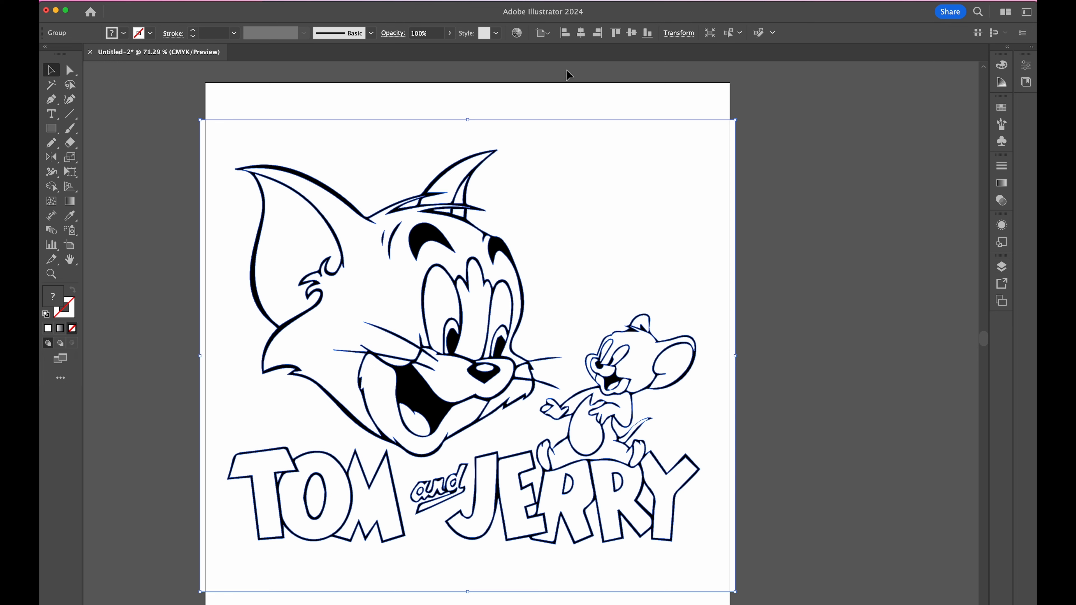
{"action": "left_click", "coordinate": [290, 1]}
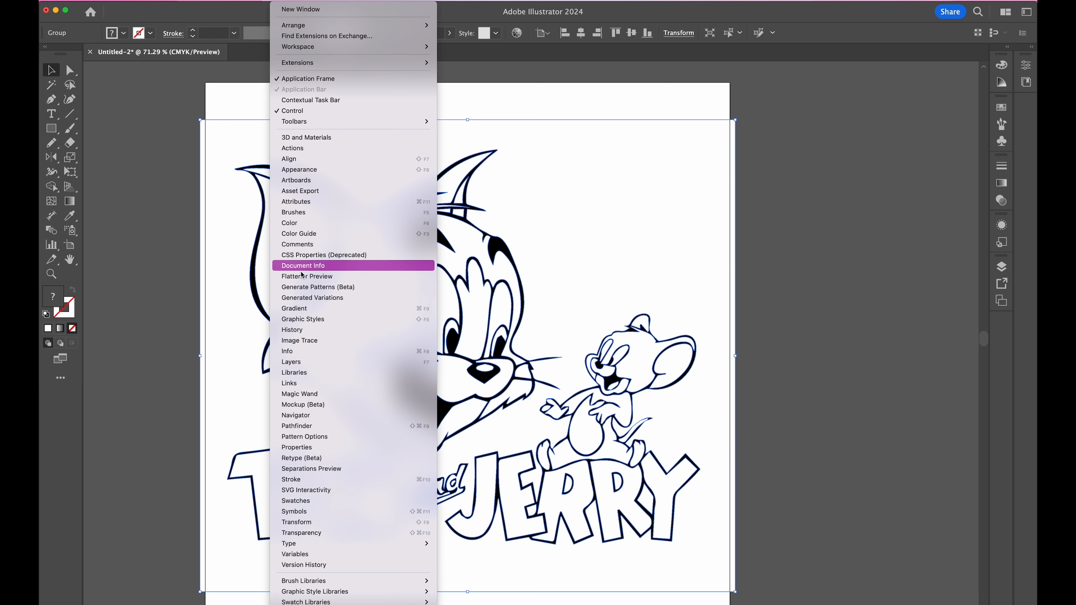
{"action": "left_click", "coordinate": [299, 363]}
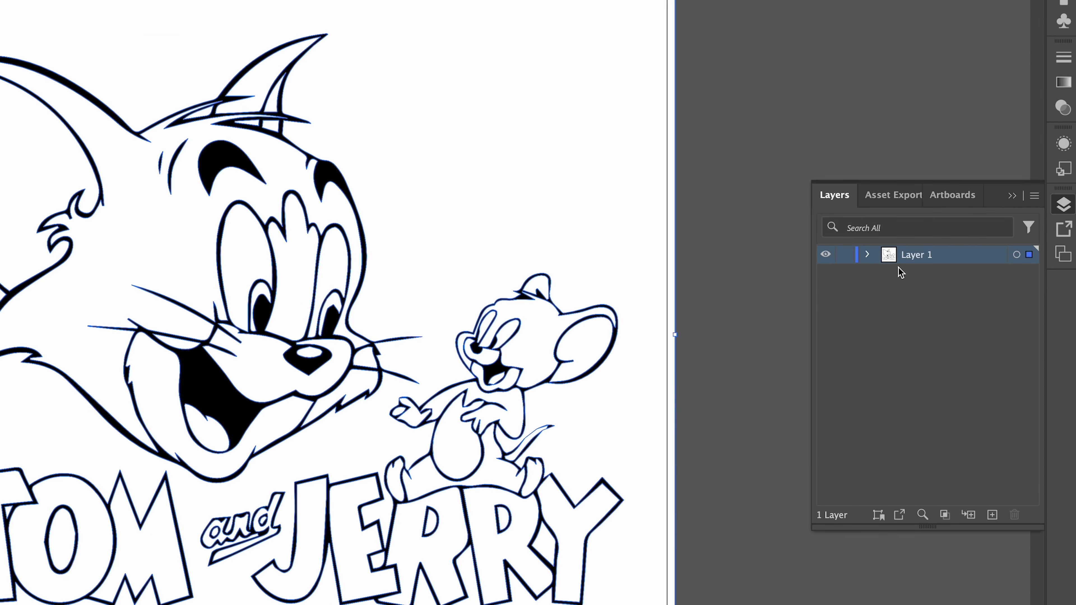
Step: Set the layer list's row size to a custom 60 pixels for larger thumbnails
{"action": "left_click", "coordinate": [1035, 196]}
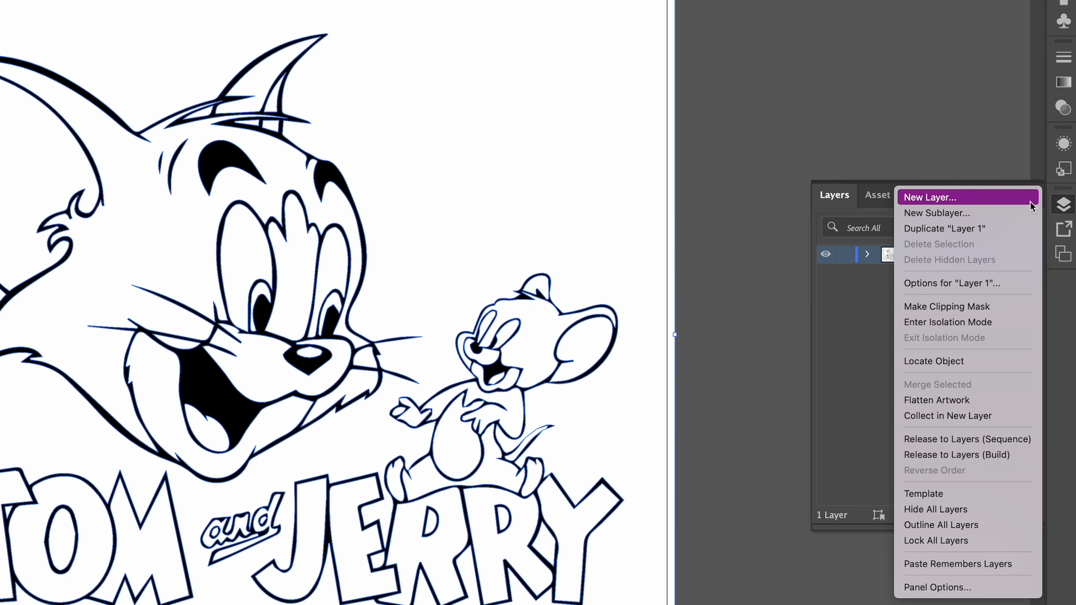
{"action": "left_click", "coordinate": [918, 587]}
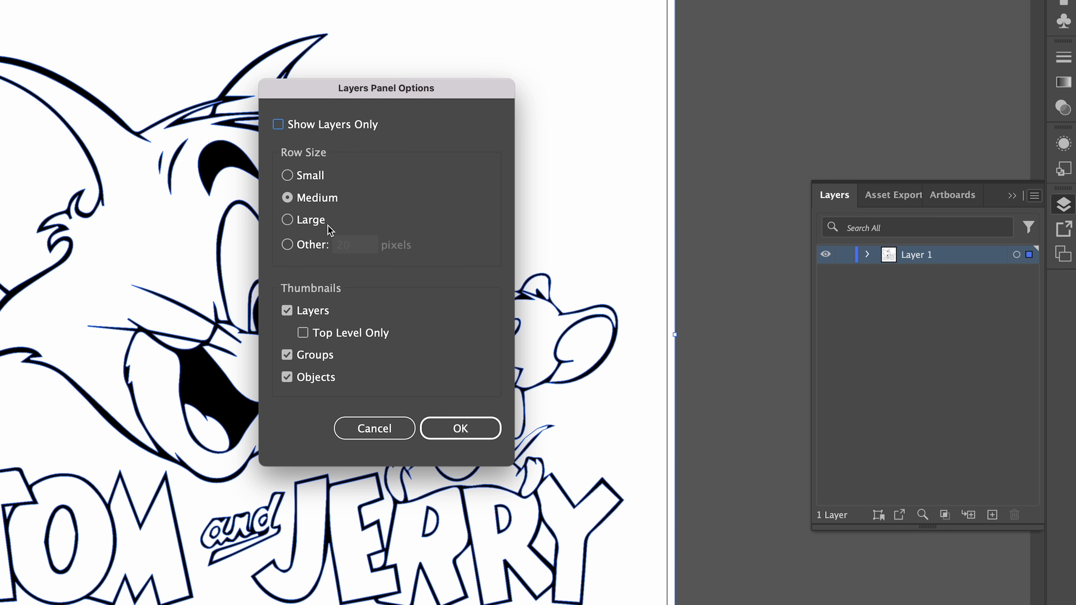
{"action": "left_click", "coordinate": [288, 220]}
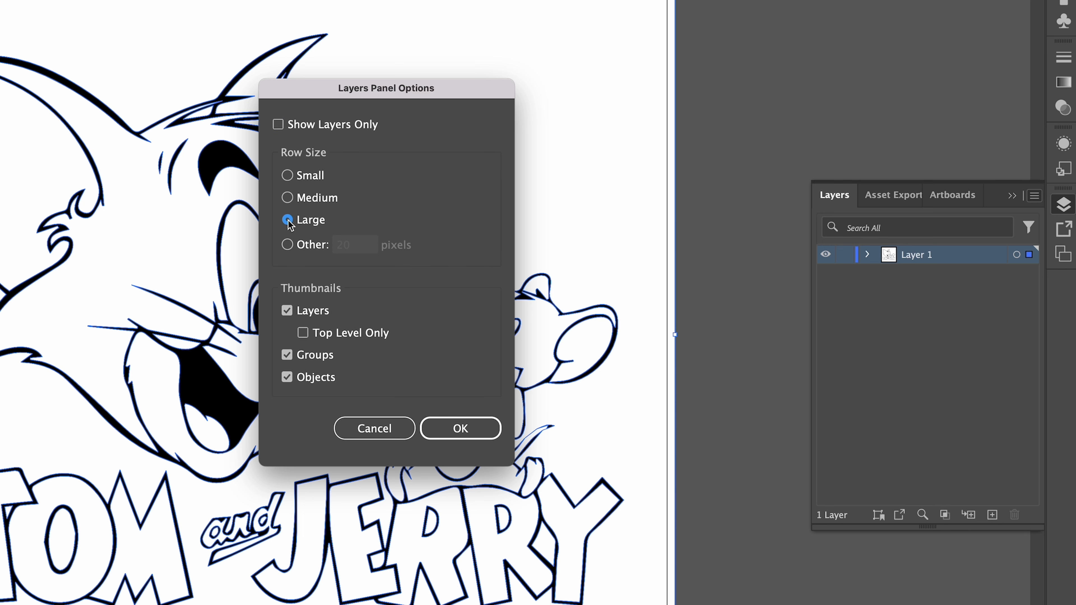
{"action": "left_click", "coordinate": [288, 244]}
{"action": "left_click", "coordinate": [348, 250]}
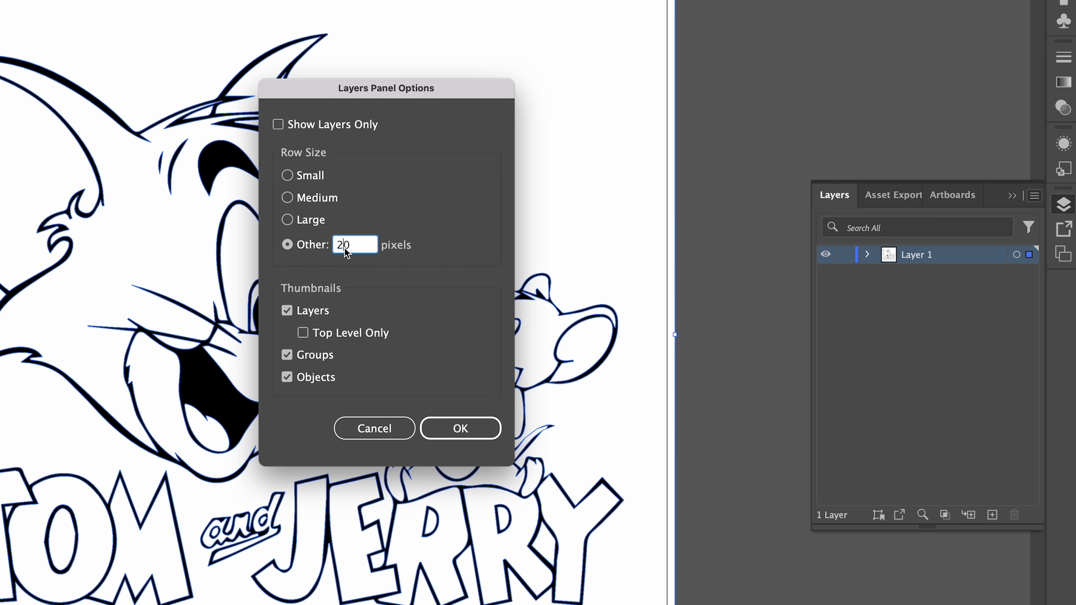
{"action": "key", "text": "shift+Left"}
{"action": "type", "text": "6"}
{"action": "left_click", "coordinate": [451, 429]}
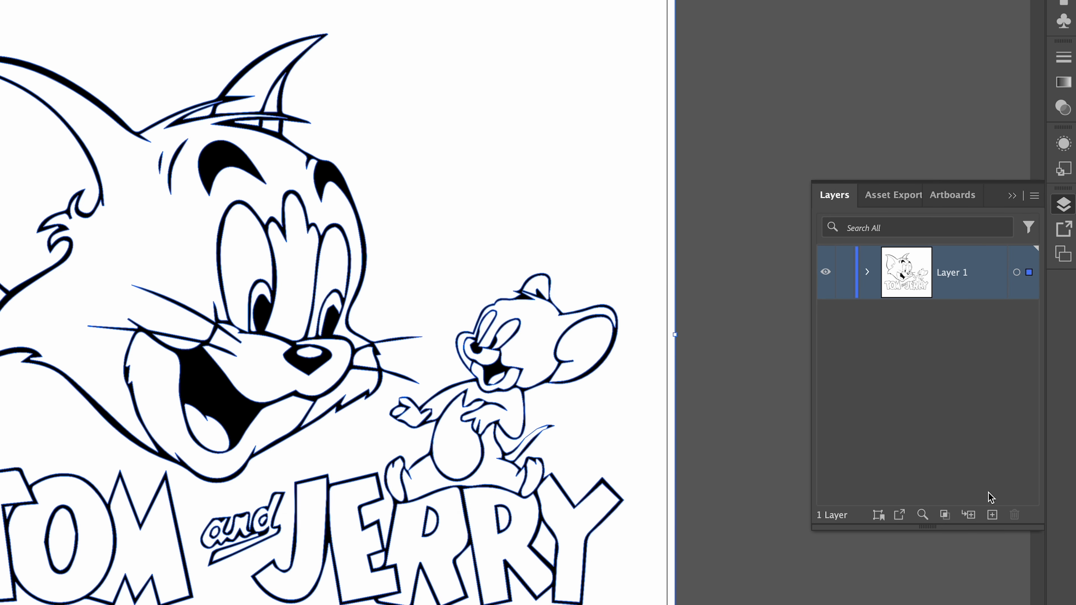
Step: Add a new layer named "drawing" above Layer 1 and make it the active layer
{"action": "left_click", "coordinate": [992, 515]}
{"action": "double_click", "coordinate": [958, 278]}
{"action": "type", "text": "drawing"}
{"action": "key", "text": "Return"}
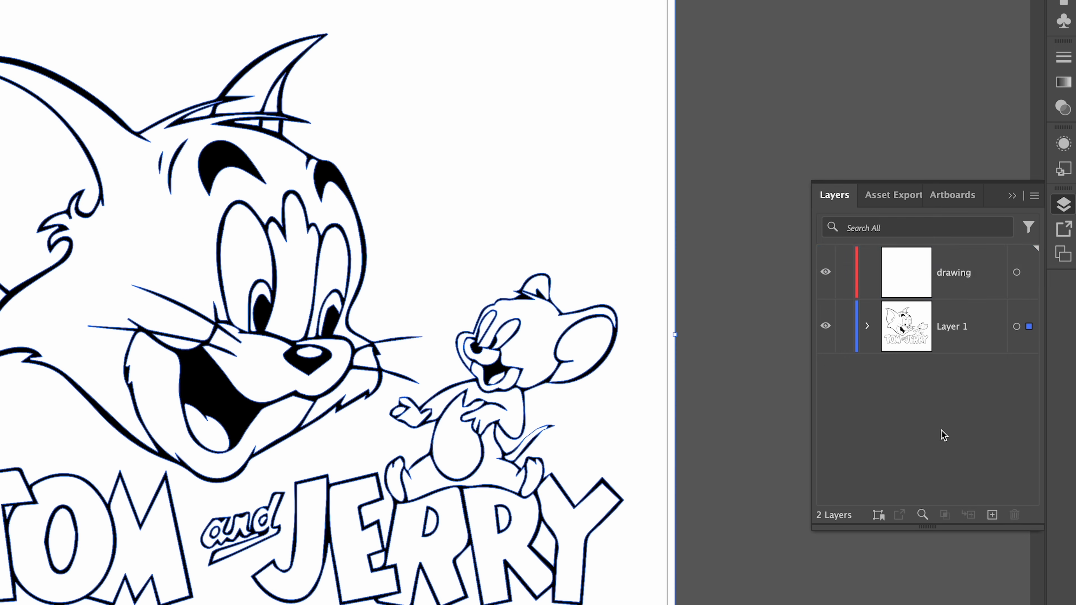
{"action": "left_click", "coordinate": [982, 286]}
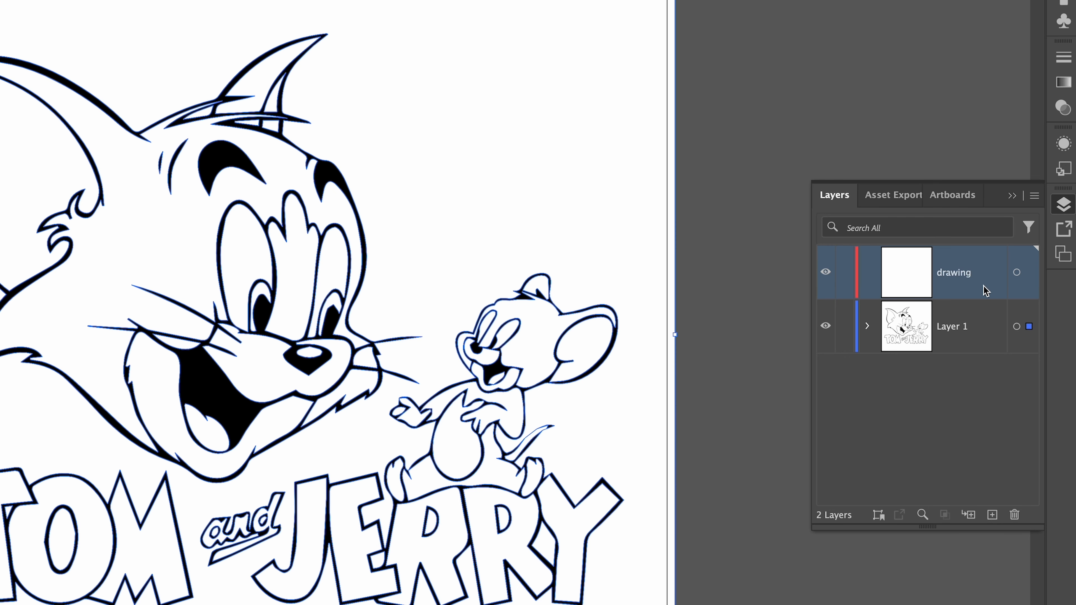
Step: Draw three straight Line Segment lines without a stroke in the area above and across Jerry
{"action": "scroll", "coordinate": [502, 312], "scroll_direction": "up", "scroll_amount": 5}
{"action": "left_click", "coordinate": [70, 114]}
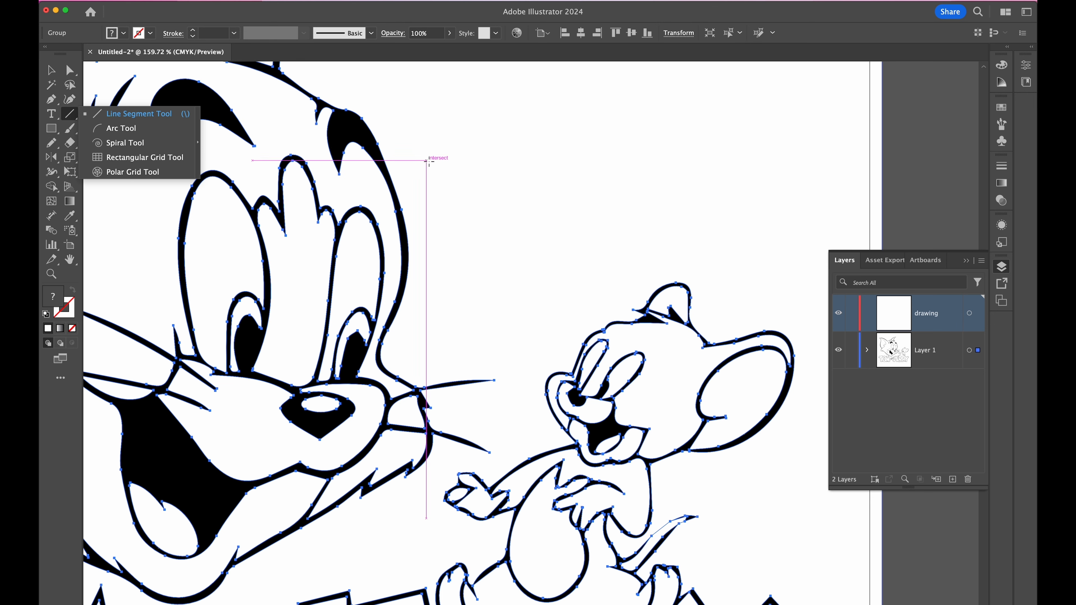
{"action": "left_click", "coordinate": [430, 162]}
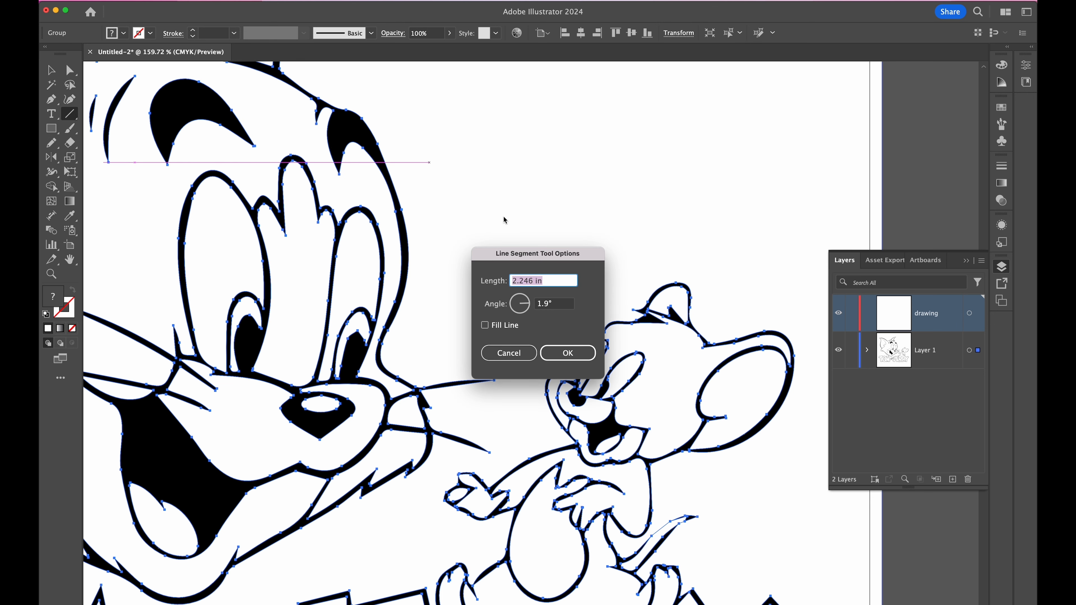
{"action": "left_click", "coordinate": [509, 353]}
{"action": "left_click_drag", "start_coordinate": [474, 205], "coordinate": [684, 245]}
{"action": "left_click_drag", "start_coordinate": [595, 155], "coordinate": [745, 281]}
{"action": "left_click_drag", "start_coordinate": [551, 173], "coordinate": [607, 425]}
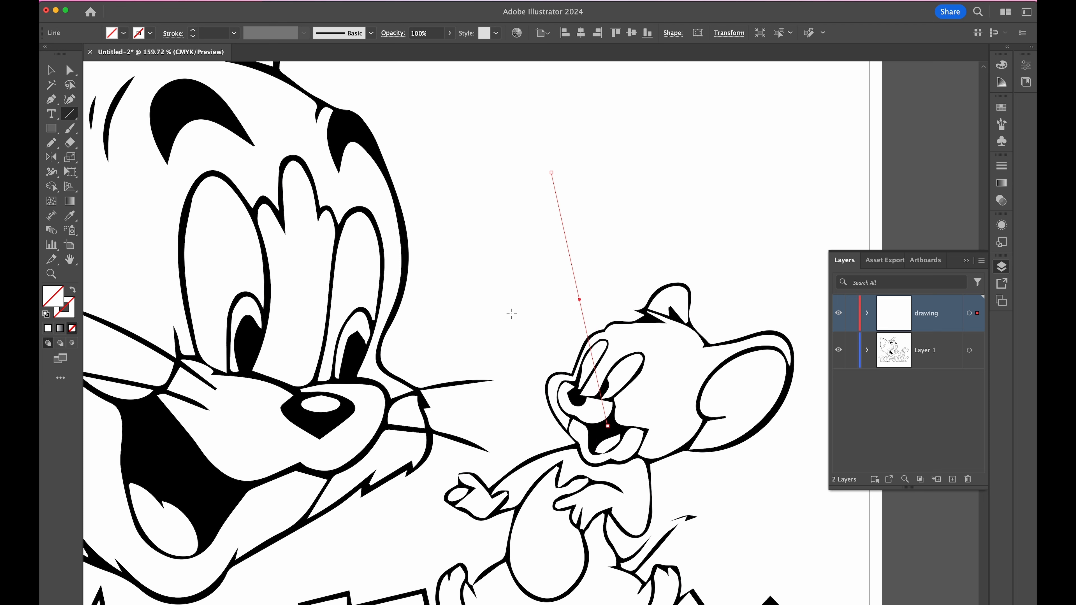
Step: Draw a steep line between Tom's whiskers and Jerry and give it a black 3 pt stroke
{"action": "left_click_drag", "start_coordinate": [504, 304], "coordinate": [481, 441]}
{"action": "left_click", "coordinate": [150, 34]}
{"action": "left_click", "coordinate": [71, 79]}
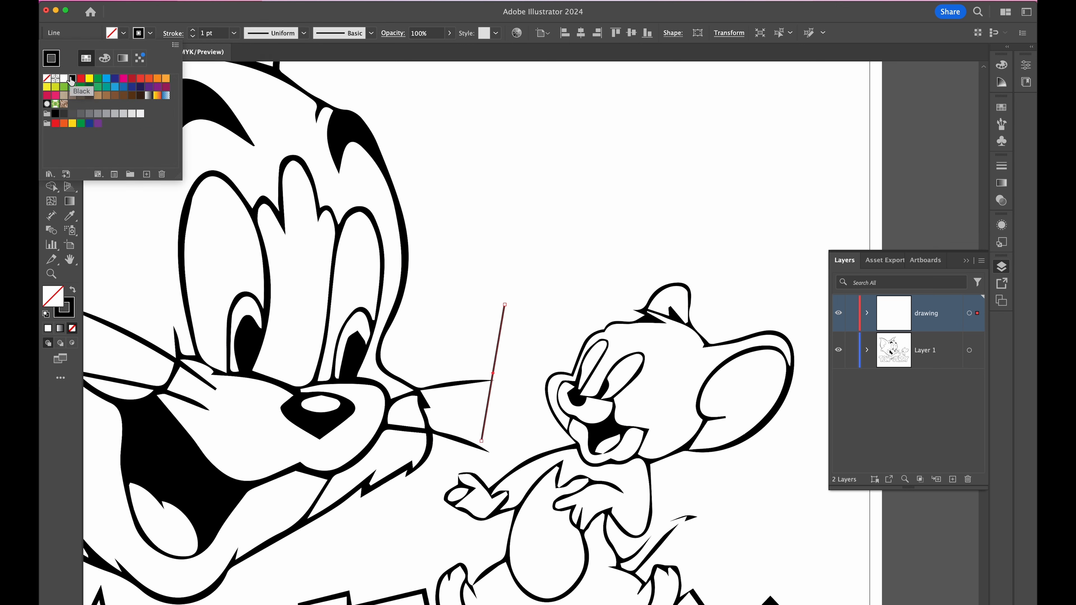
{"action": "left_click", "coordinate": [193, 31]}
{"action": "left_click", "coordinate": [192, 31]}
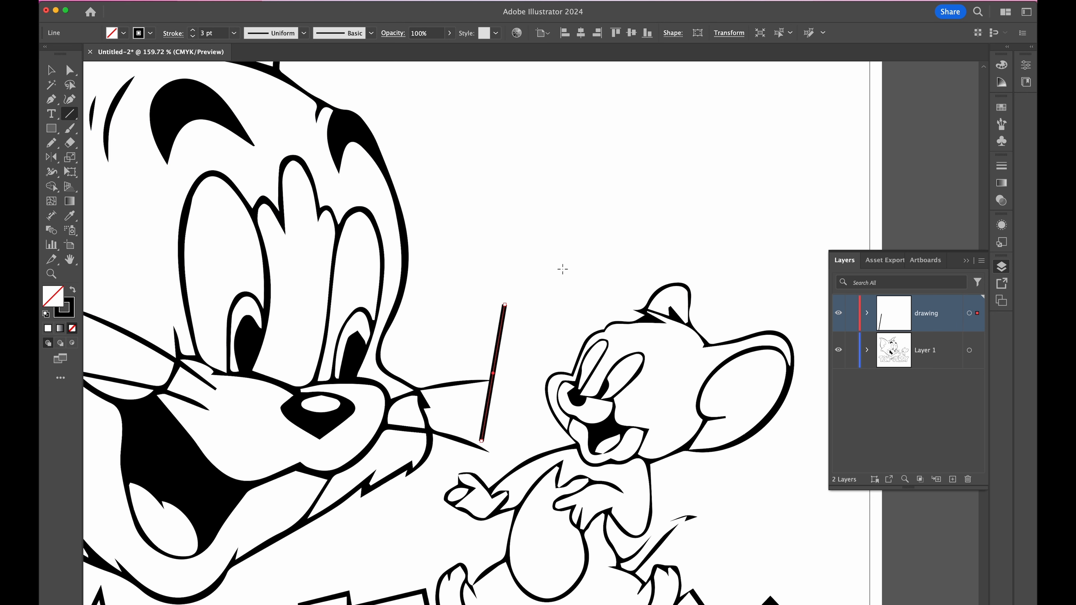
Step: Draw three more 3 pt straight lines above Jerry's head, two of them crossing
{"action": "mouse_move", "coordinate": [505, 221]}
{"action": "left_mouse_down"}
{"action": "mouse_move", "coordinate": [671, 313]}
{"action": "mouse_move", "coordinate": [640, 313]}
{"action": "left_mouse_up"}
{"action": "left_click_drag", "start_coordinate": [621, 189], "coordinate": [788, 266]}
{"action": "mouse_move", "coordinate": [774, 221]}
{"action": "left_mouse_down"}
{"action": "mouse_move", "coordinate": [509, 221]}
{"action": "mouse_move", "coordinate": [466, 192]}
{"action": "left_mouse_up"}
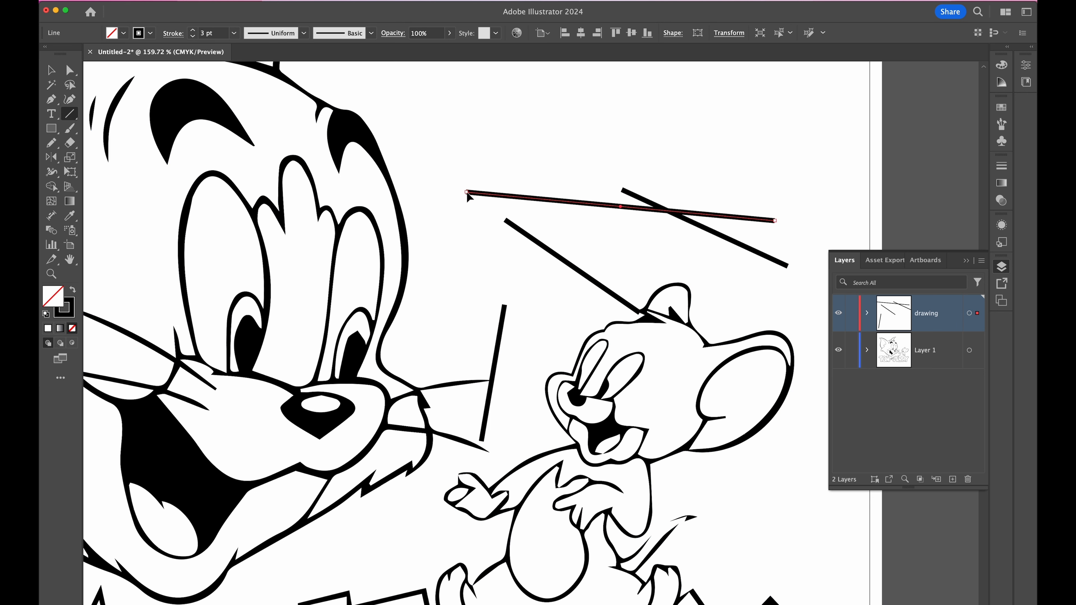
Step: Draw a curved line with the Arc tool from the outer end of the longest line across Tom's eyes
{"action": "left_click_drag", "start_coordinate": [70, 113], "coordinate": [116, 127]}
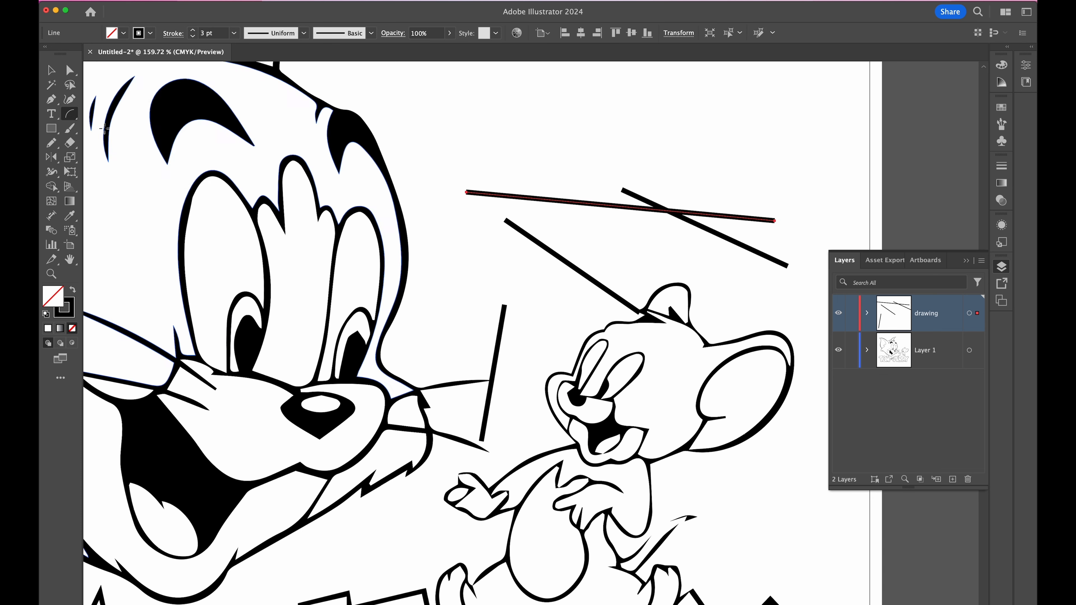
{"action": "left_click_drag", "start_coordinate": [474, 177], "coordinate": [242, 467]}
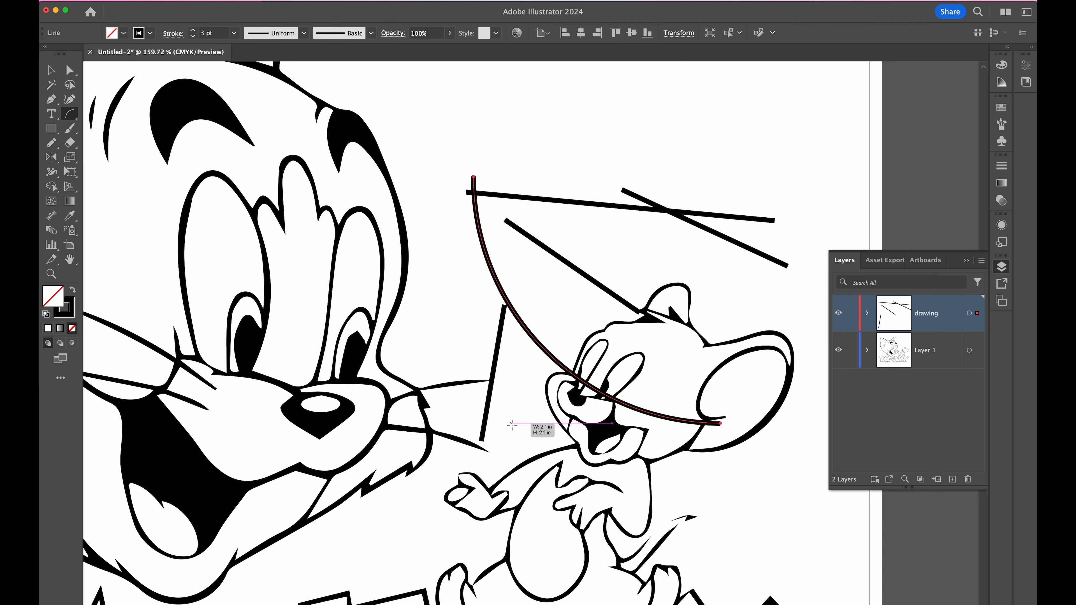
{"action": "left_click", "coordinate": [231, 237]}
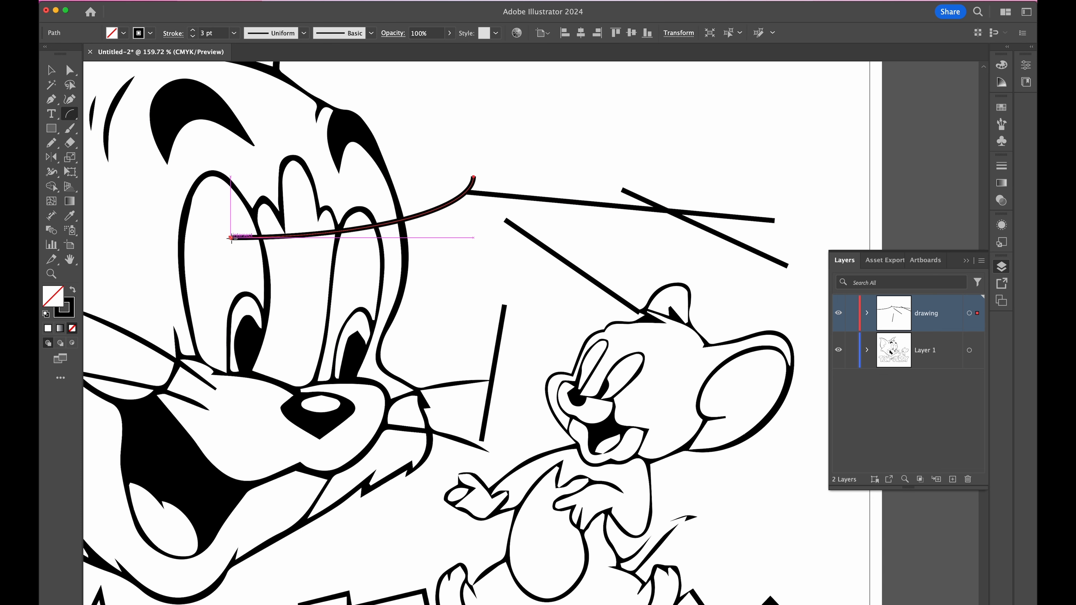
Step: Draw a large spiral with the Spiral tool that starts around Tom's eyebrows and extends beyond the artboard
{"action": "left_click", "coordinate": [69, 113]}
{"action": "left_click", "coordinate": [127, 145]}
{"action": "left_click_drag", "start_coordinate": [193, 165], "coordinate": [230, 218]}
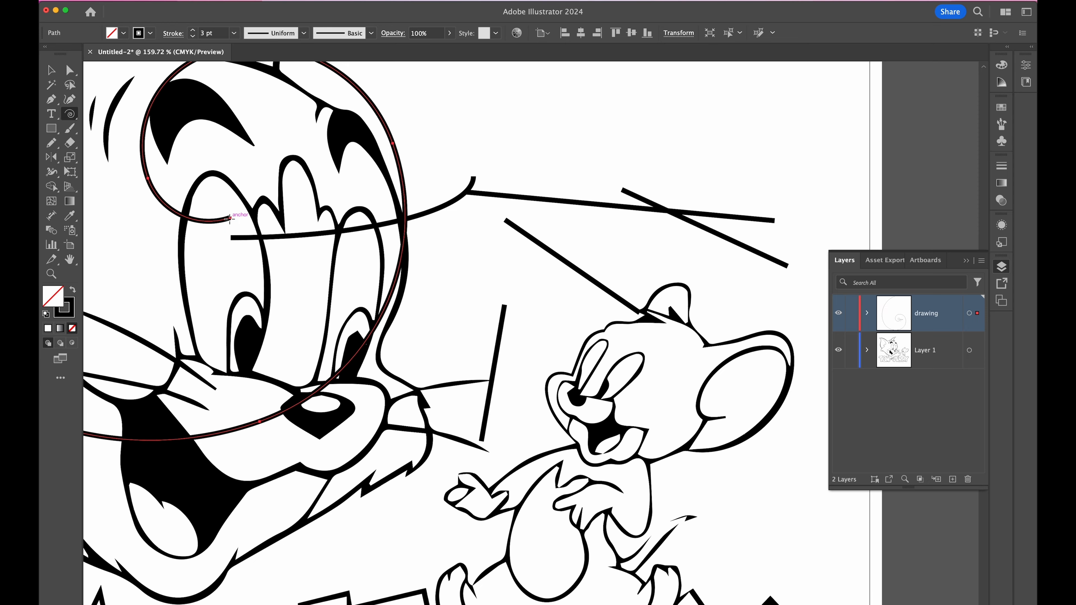
{"action": "scroll", "coordinate": [230, 218], "scroll_direction": "down", "scroll_amount": 5}
{"action": "scroll", "coordinate": [230, 218], "scroll_direction": "left", "scroll_amount": 4}
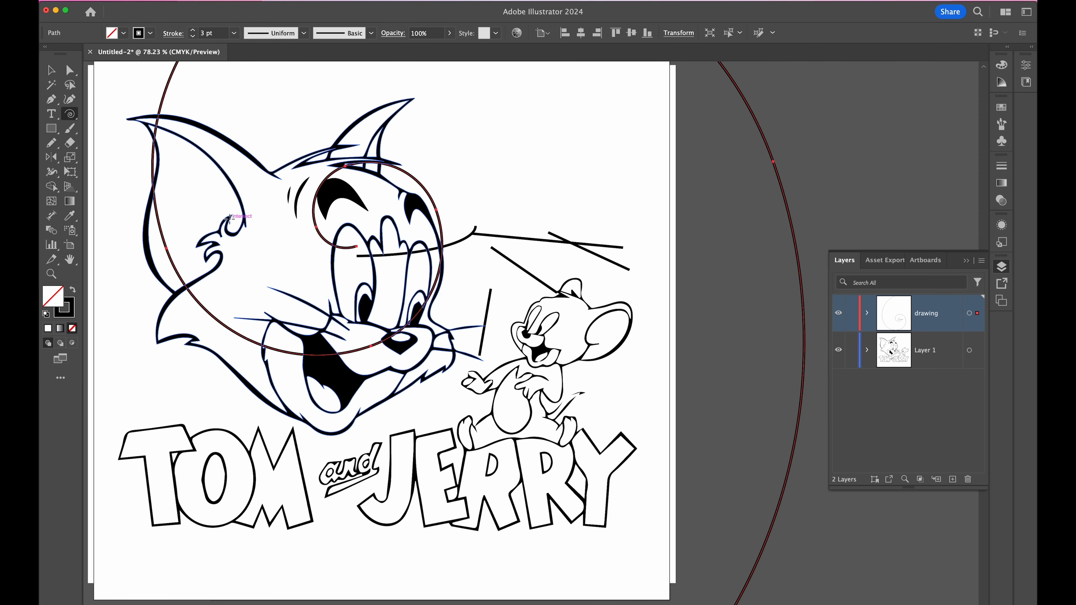
Step: Draw two freehand Pencil strokes: a short zigzag above Tom's head and a long jagged line from his pointed ear down his cheek
{"action": "left_click", "coordinate": [57, 145]}
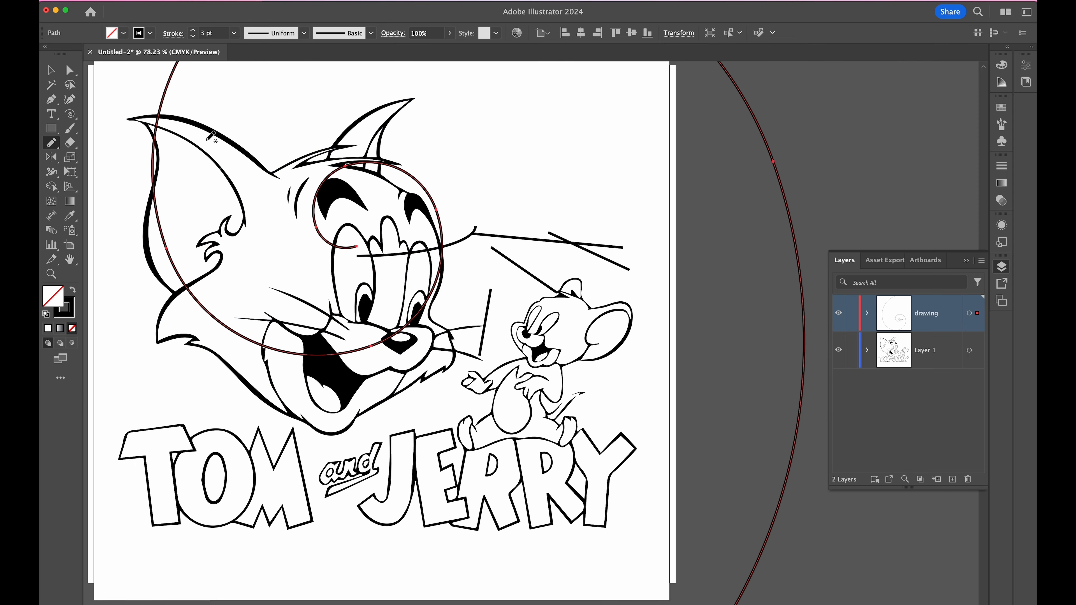
{"action": "left_click_drag", "start_coordinate": [284, 160], "coordinate": [263, 185]}
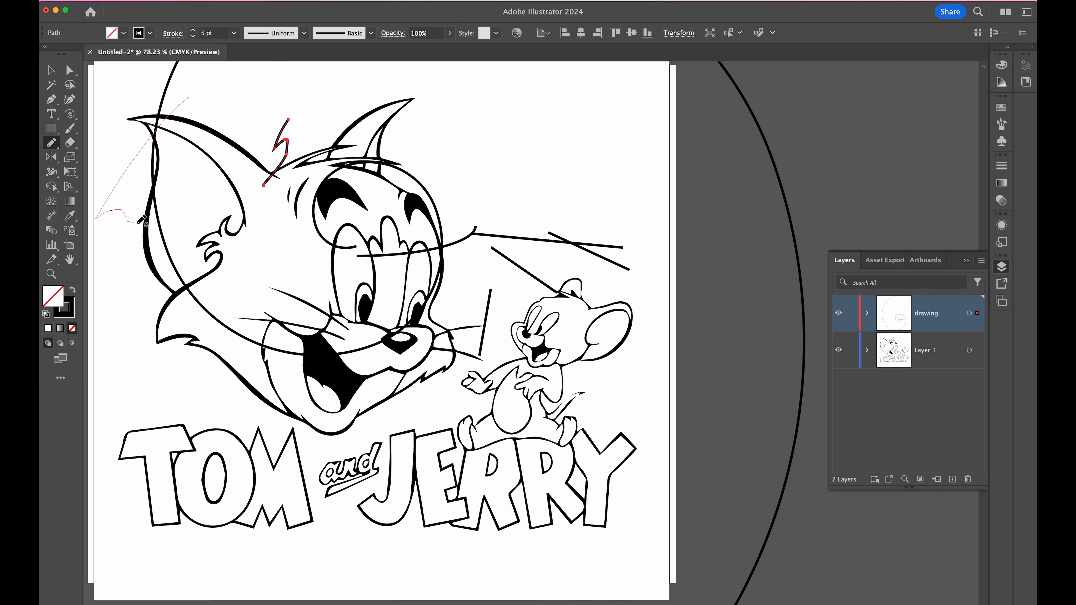
{"action": "left_click_drag", "start_coordinate": [229, 255], "coordinate": [234, 374]}
{"action": "scroll", "coordinate": [308, 245], "scroll_direction": "left", "scroll_amount": 3}
{"action": "scroll", "coordinate": [308, 244], "scroll_direction": "up", "scroll_amount": 1}
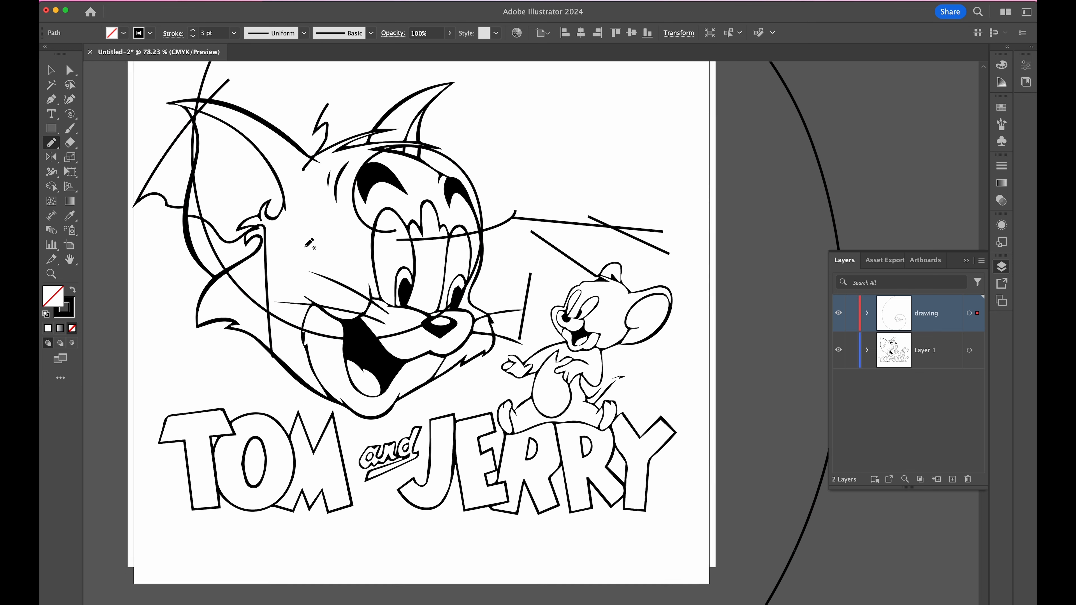
{"action": "scroll", "coordinate": [305, 247], "scroll_direction": "down", "scroll_amount": 2}
{"action": "scroll", "coordinate": [305, 247], "scroll_direction": "left", "scroll_amount": 2}
{"action": "scroll", "coordinate": [305, 247], "scroll_direction": "up", "scroll_amount": 2}
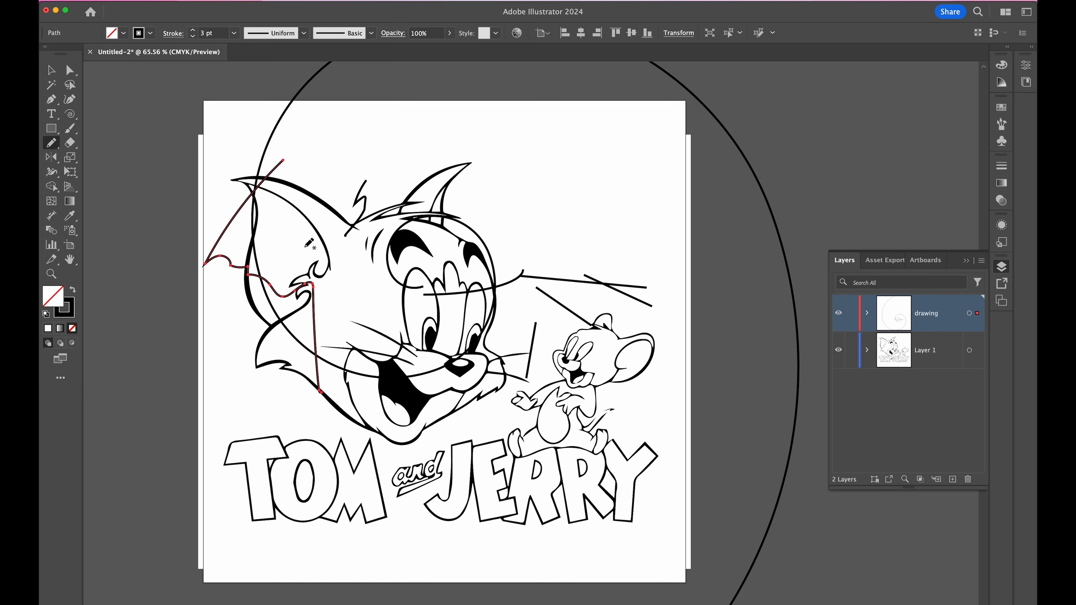
Step: Fill the entire traced Tom and Jerry artwork with white
{"action": "scroll", "coordinate": [305, 247], "scroll_direction": "up", "scroll_amount": 3}
{"action": "key", "text": "v"}
{"action": "left_click", "coordinate": [443, 236]}
{"action": "left_click", "coordinate": [1001, 107]}
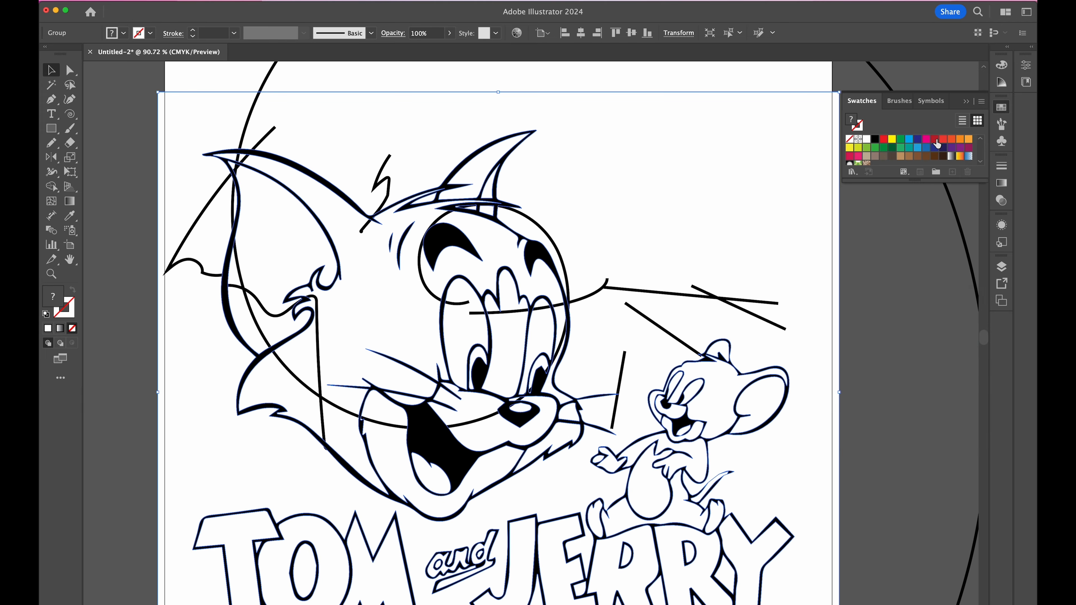
{"action": "left_click", "coordinate": [884, 139]}
{"action": "left_click", "coordinate": [867, 139]}
Step: Select individual traced shapes and fill the inside of Tom's far ear with red and his face with a lighter orange-red
{"action": "key", "text": "a"}
{"action": "left_click", "coordinate": [442, 207]}
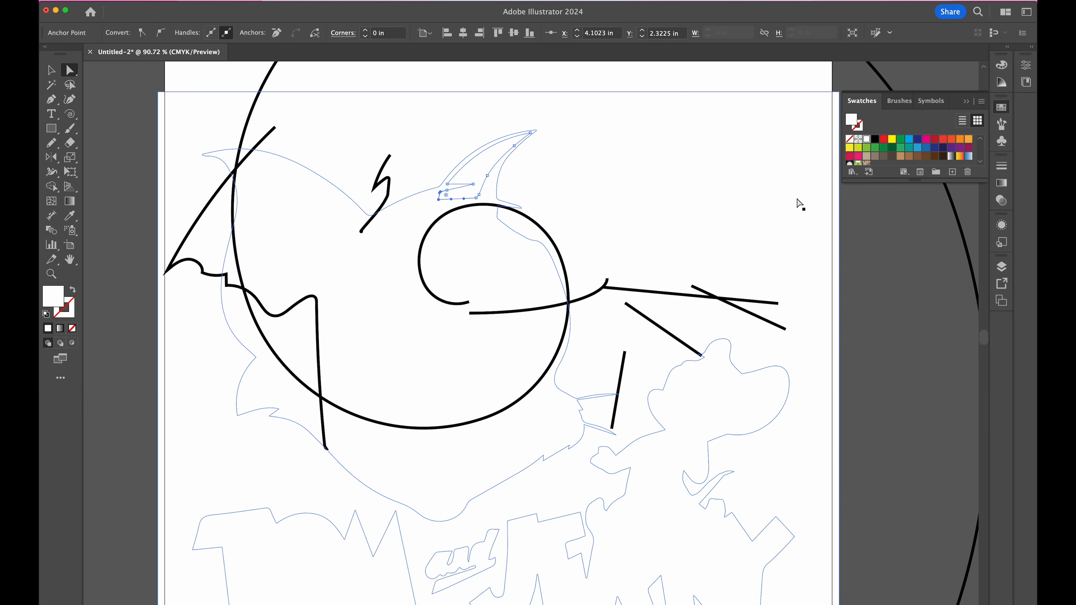
{"action": "left_click", "coordinate": [883, 139]}
{"action": "left_click", "coordinate": [389, 270]}
{"action": "left_click", "coordinate": [943, 139]}
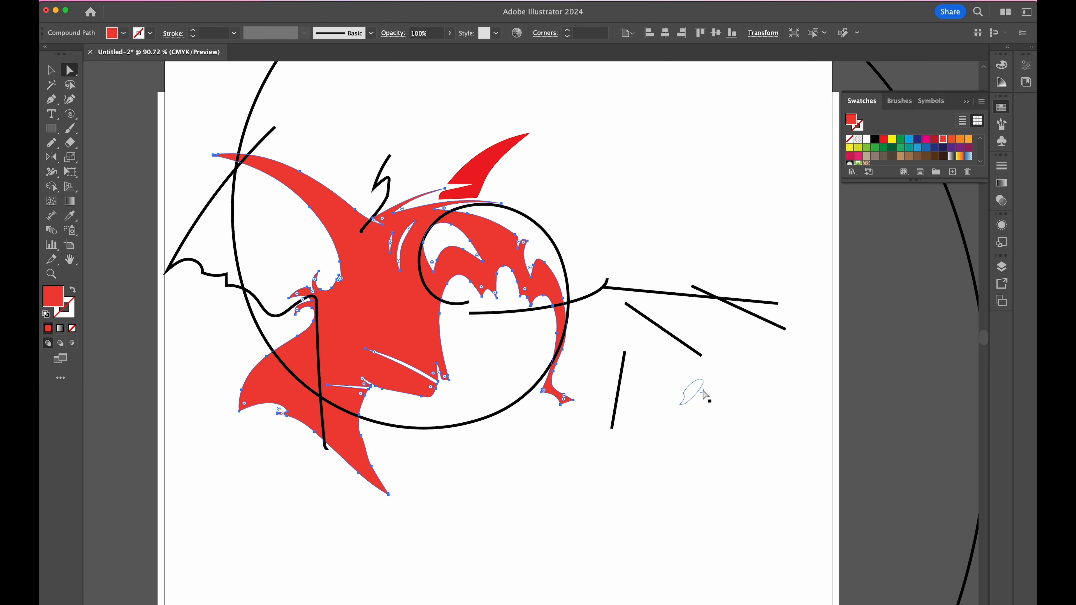
Step: Fill Jerry's head shape with purple, and his arm and leg shapes together with light orange
{"action": "left_click", "coordinate": [691, 391]}
{"action": "left_click", "coordinate": [960, 147]}
{"action": "left_click", "coordinate": [678, 519]}
{"action": "left_click", "coordinate": [648, 460], "text": "shift"}
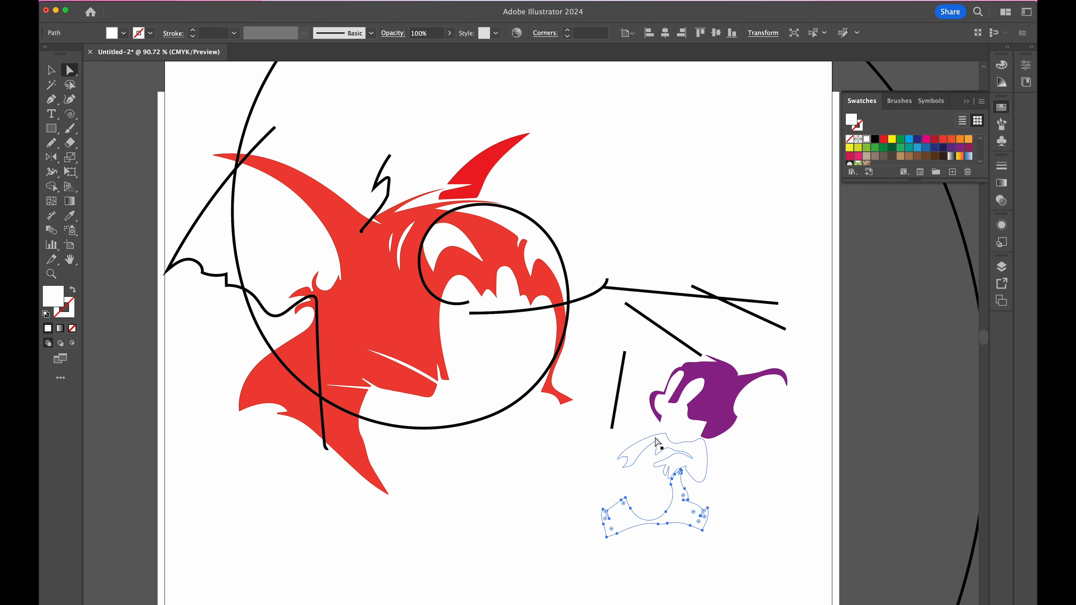
{"action": "left_click", "coordinate": [968, 138]}
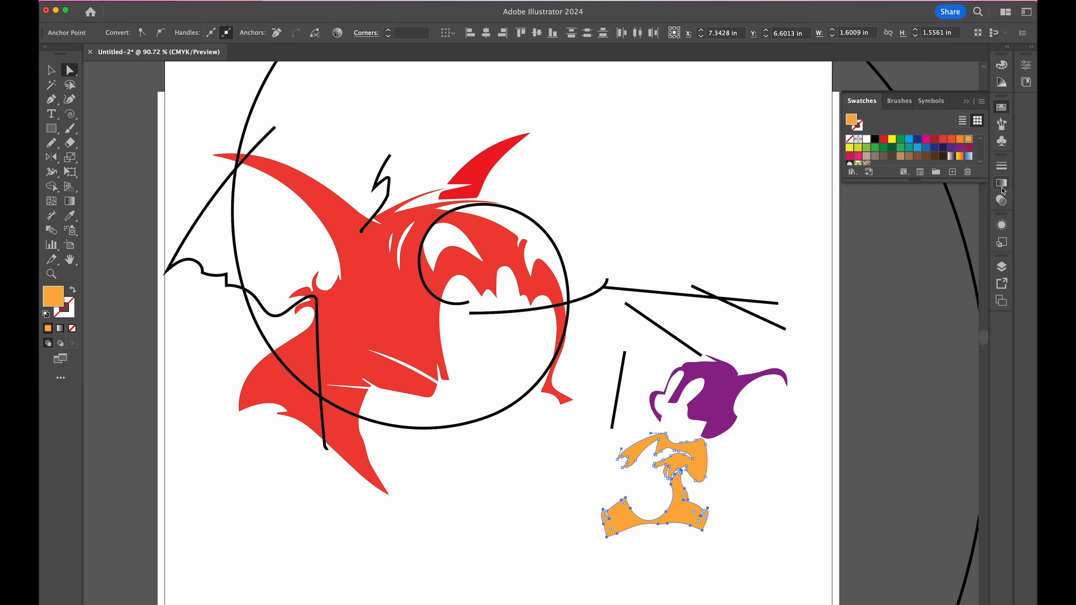
Step: Select the letter shapes T, M, E and Y of the title and fill them with a linear white-to-black gradient
{"action": "left_click", "coordinate": [521, 557]}
{"action": "scroll", "coordinate": [523, 556], "scroll_direction": "down", "scroll_amount": 2}
{"action": "left_click", "coordinate": [565, 549]}
{"action": "left_click", "coordinate": [346, 554], "text": "shift"}
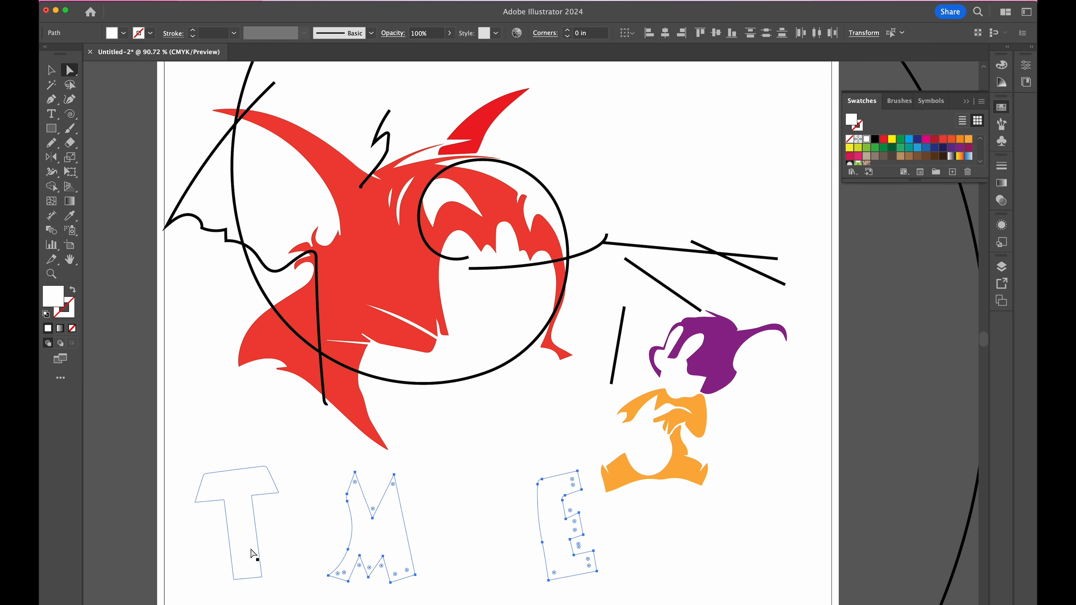
{"action": "left_click", "coordinate": [253, 554], "text": "shift"}
{"action": "left_click", "coordinate": [755, 515], "text": "shift"}
{"action": "left_click", "coordinate": [1001, 183]}
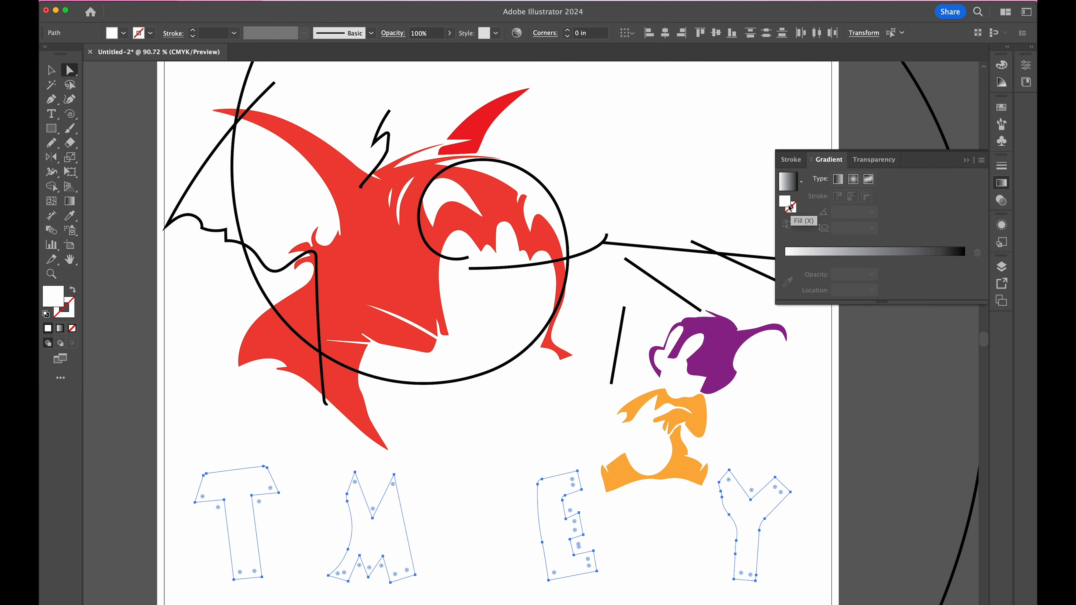
{"action": "left_click", "coordinate": [846, 254]}
Step: Recolour the letters' gradient, setting the first stop to green and picking a new spectrum colour for the end stop
{"action": "double_click", "coordinate": [785, 260]}
{"action": "left_click", "coordinate": [873, 382]}
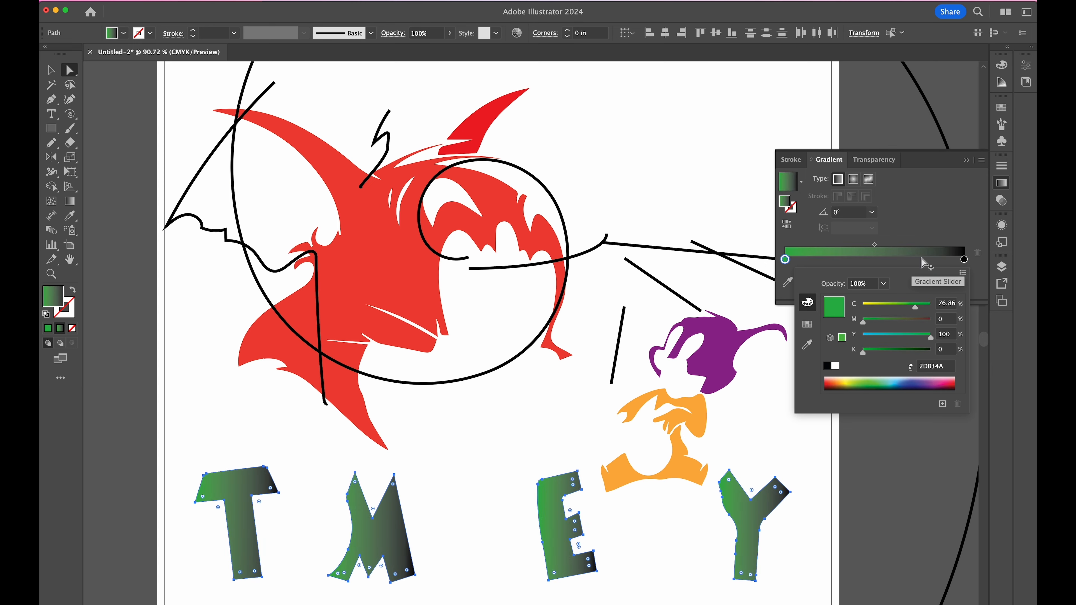
{"action": "double_click", "coordinate": [963, 258]}
{"action": "left_click", "coordinate": [949, 378]}
{"action": "key", "text": "Escape"}
{"action": "left_click", "coordinate": [912, 193]}
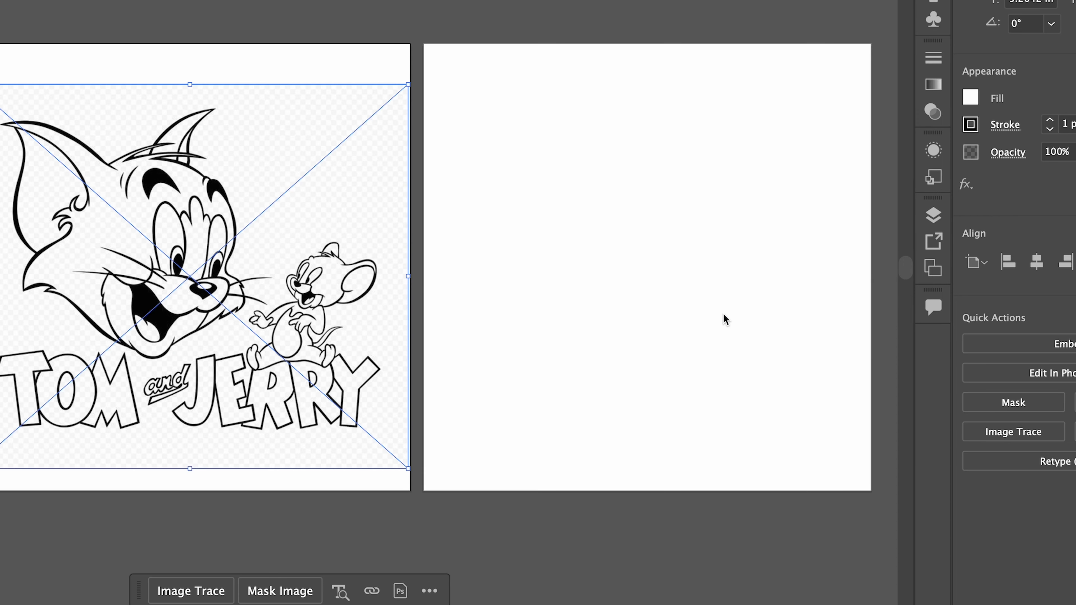
Step: Paste a copy of the Tom and Jerry image onto the empty second artboard and scale and position it to fit
{"action": "key", "text": "ctrl+v"}
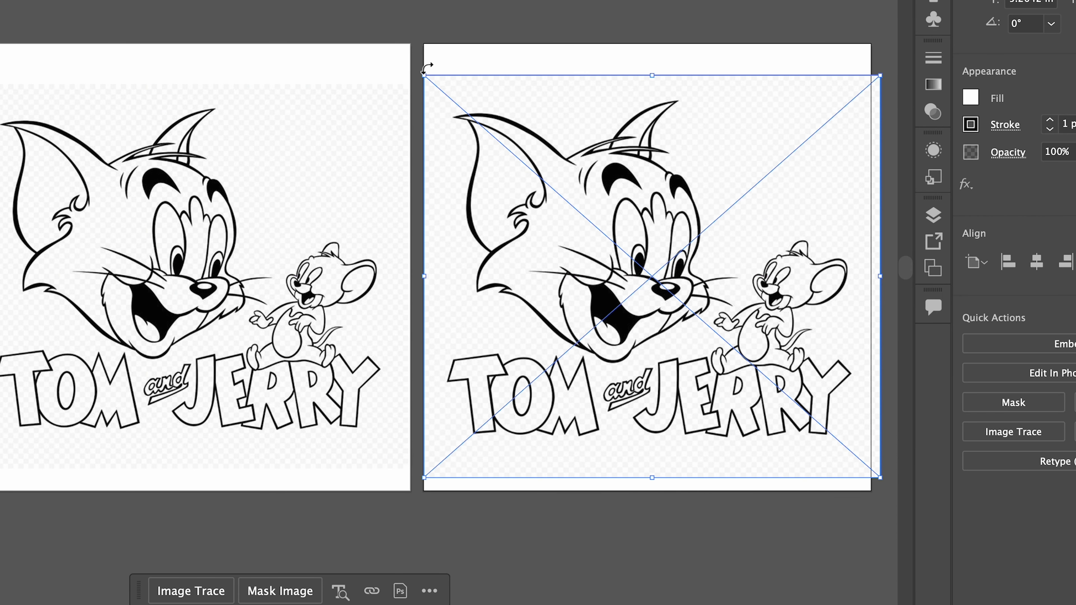
{"action": "left_click_drag", "start_coordinate": [427, 65], "coordinate": [452, 100]}
{"action": "left_click_drag", "start_coordinate": [578, 130], "coordinate": [559, 122]}
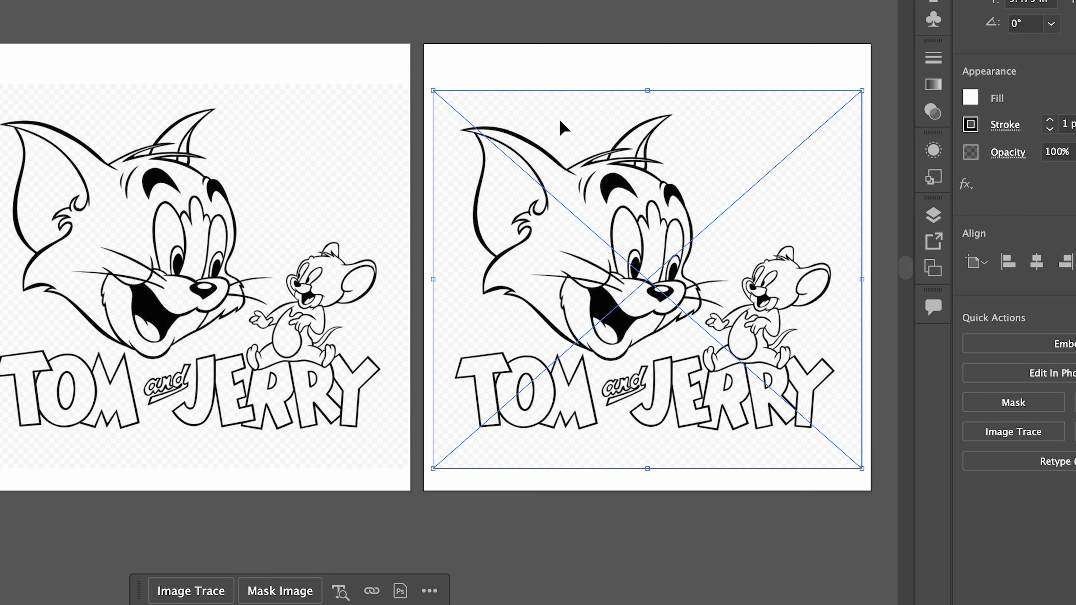
Step: Image-trace the first artboard's picture in black and white with Paths at 75% and expand the tracing
{"action": "left_click", "coordinate": [383, 203]}
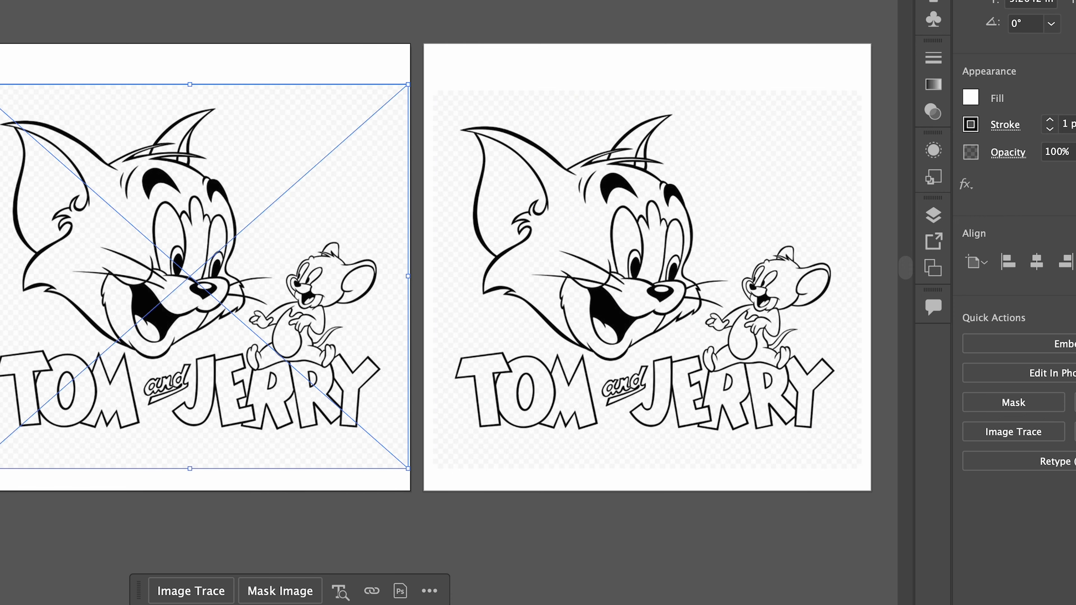
{"action": "left_click", "coordinate": [169, 0]}
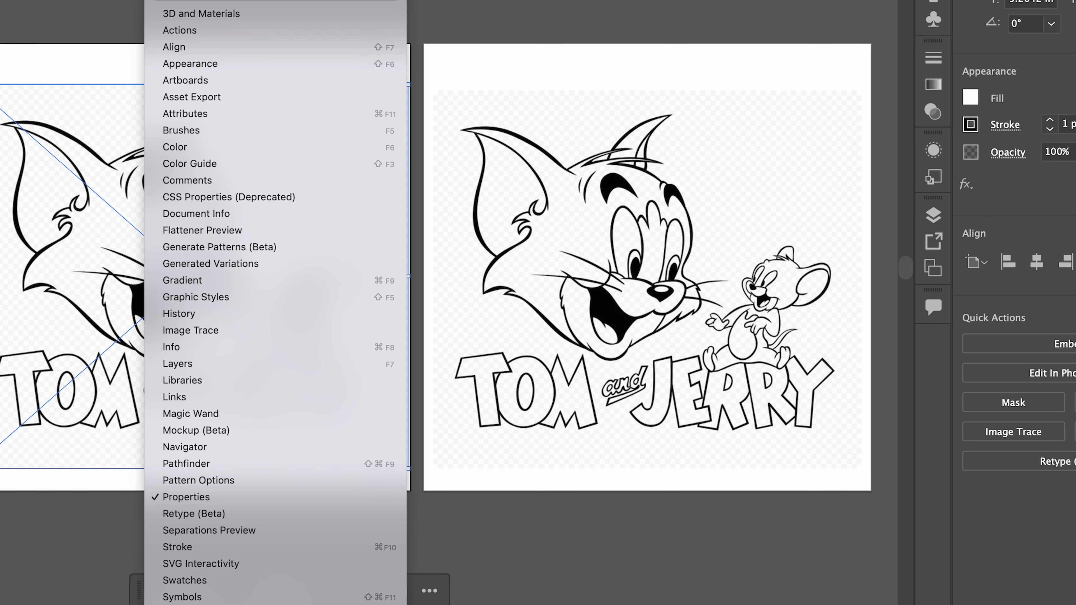
{"action": "left_click", "coordinate": [193, 333]}
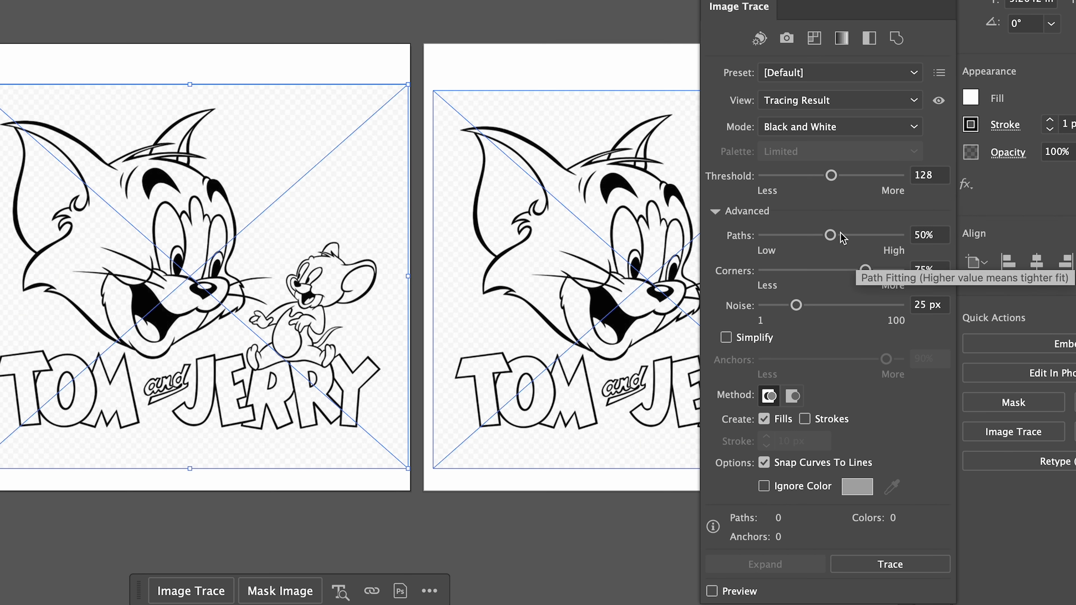
{"action": "left_click_drag", "start_coordinate": [830, 236], "coordinate": [868, 238]}
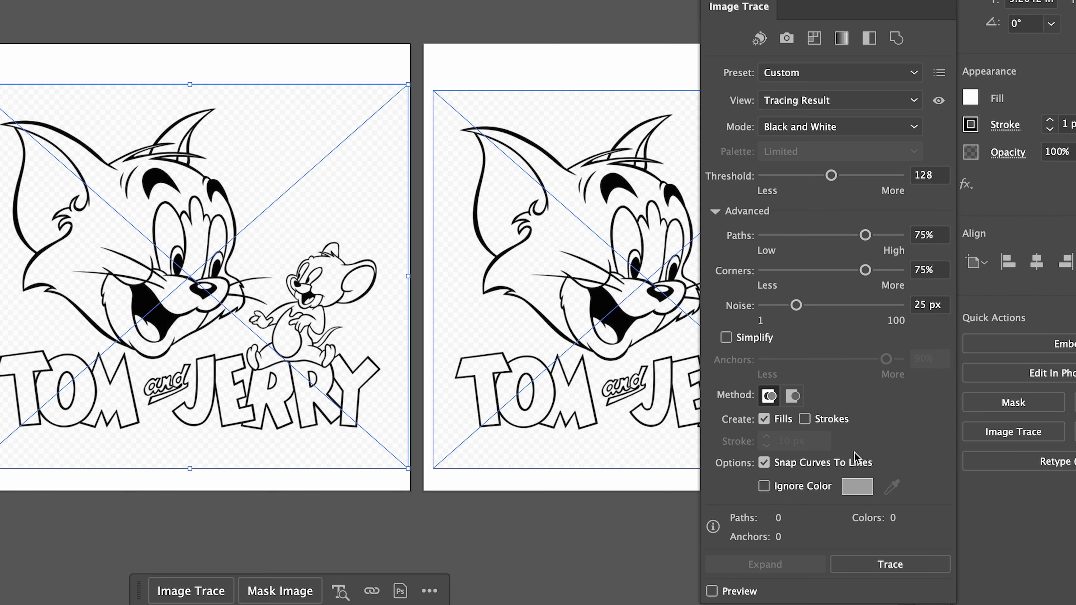
{"action": "left_click", "coordinate": [885, 564]}
{"action": "left_click", "coordinate": [803, 563]}
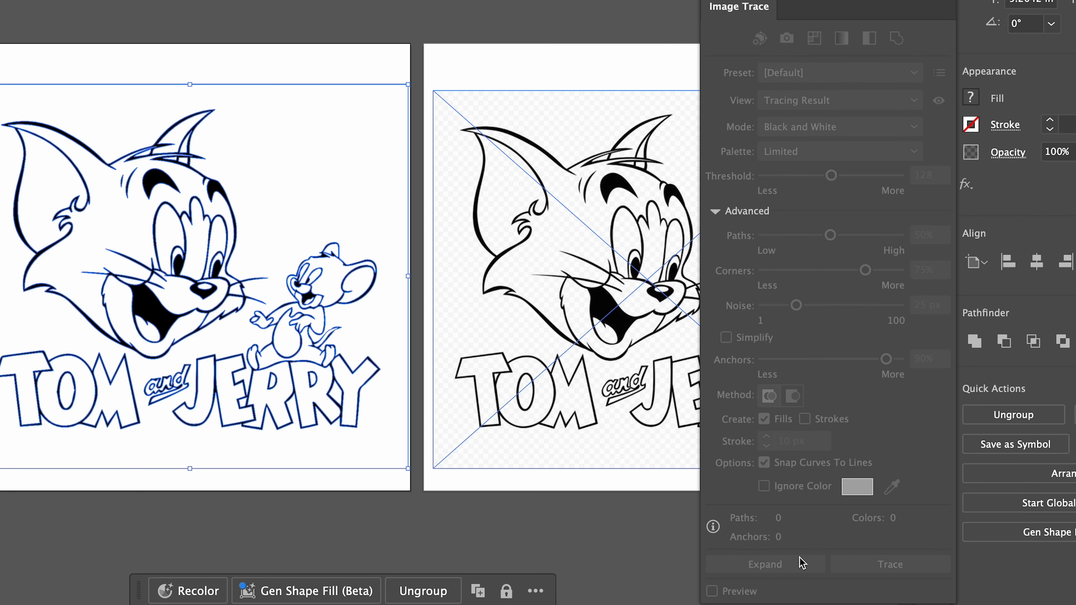
Step: Image-trace the second artboard's picture with Ignore Color set to white and Paths at 74%, and expand the tracing
{"action": "left_click", "coordinate": [653, 115]}
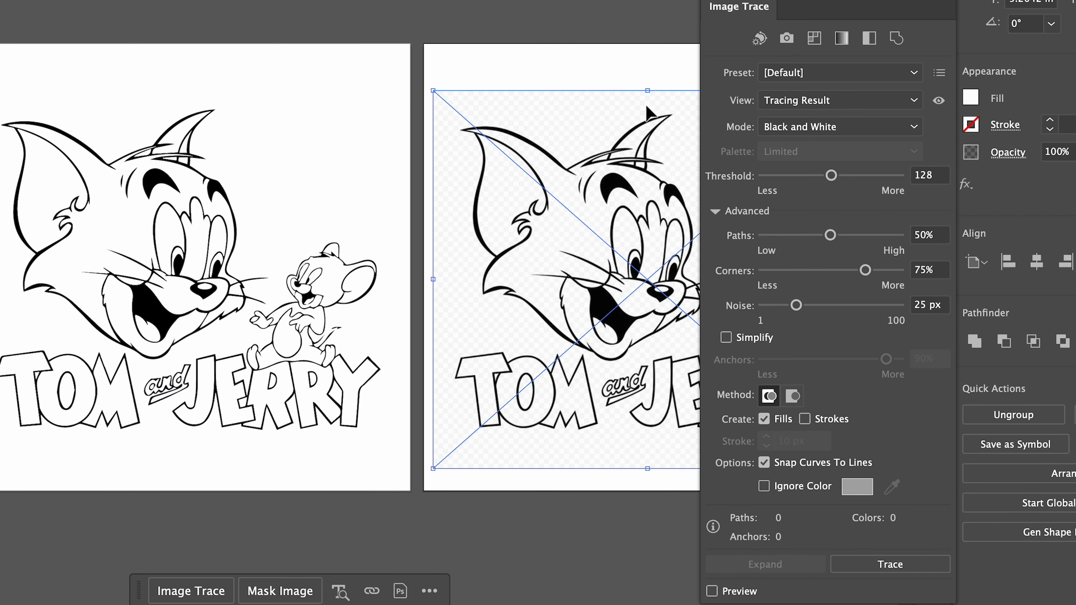
{"action": "left_click", "coordinate": [765, 489]}
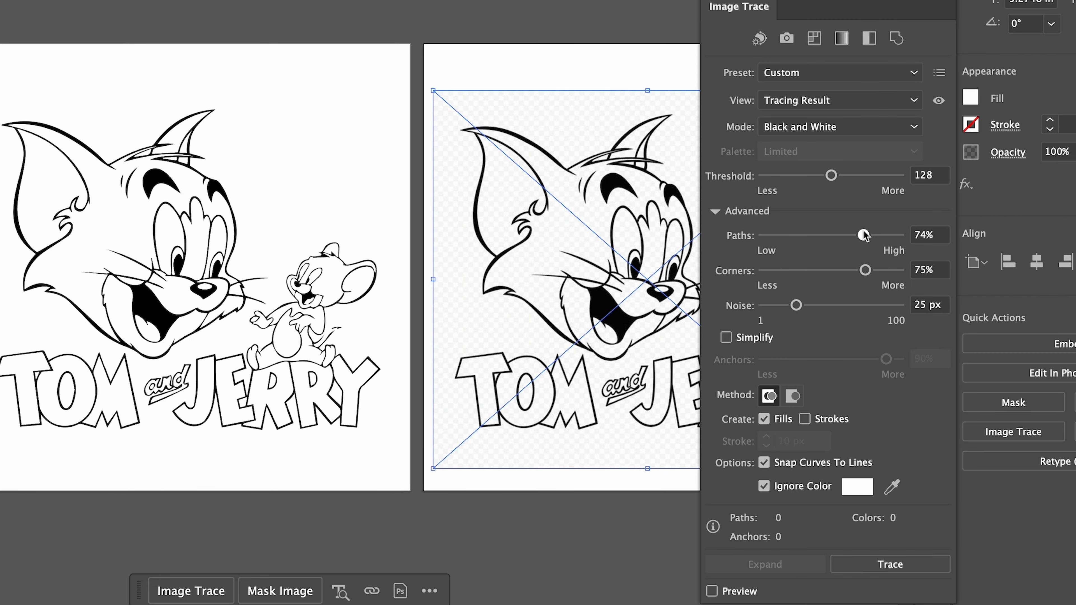
{"action": "left_click", "coordinate": [900, 574]}
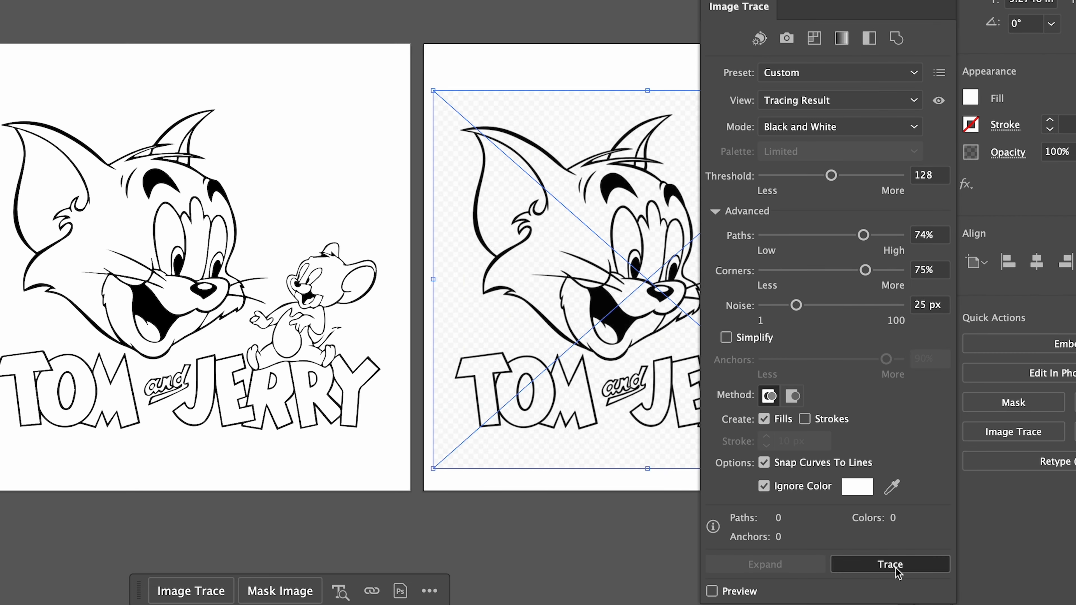
{"action": "left_click", "coordinate": [808, 569]}
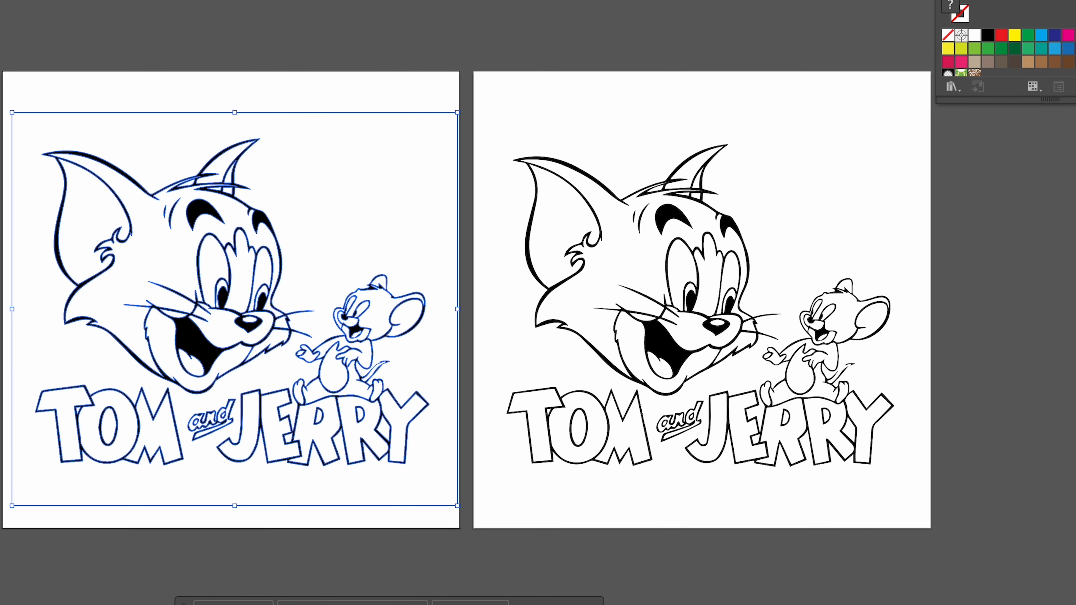
Step: Fill the first artboard's traced artwork with a linear white-to-black gradient and add a middle stop at about 28%
{"action": "key", "text": "super+F9"}
{"action": "left_click", "coordinate": [961, 211]}
{"action": "double_click", "coordinate": [925, 224]}
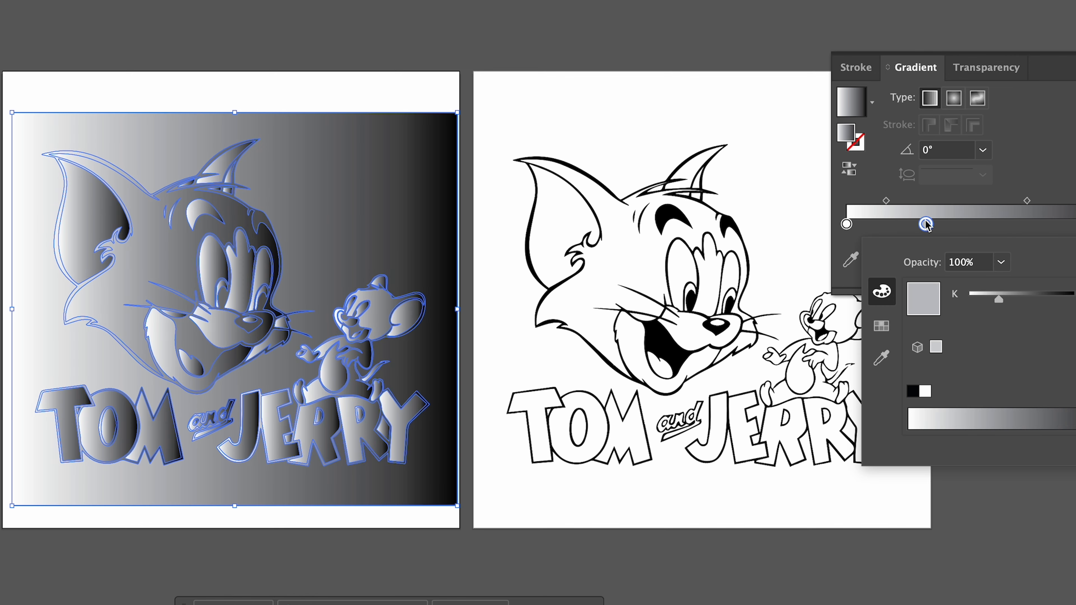
Step: Set the gradient's first stop to the magenta swatch
{"action": "left_click", "coordinate": [846, 224]}
{"action": "double_click", "coordinate": [846, 225]}
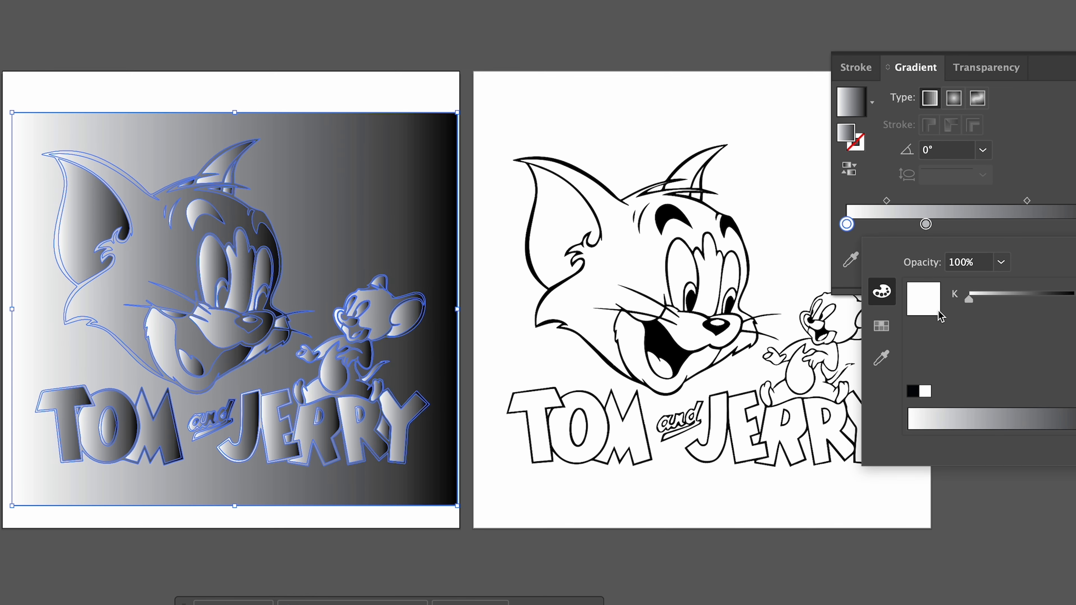
{"action": "left_click", "coordinate": [881, 325]}
{"action": "left_click", "coordinate": [1002, 283]}
Step: Set the gradient's middle stop to the green swatch and move it to about 51%
{"action": "left_click", "coordinate": [926, 224]}
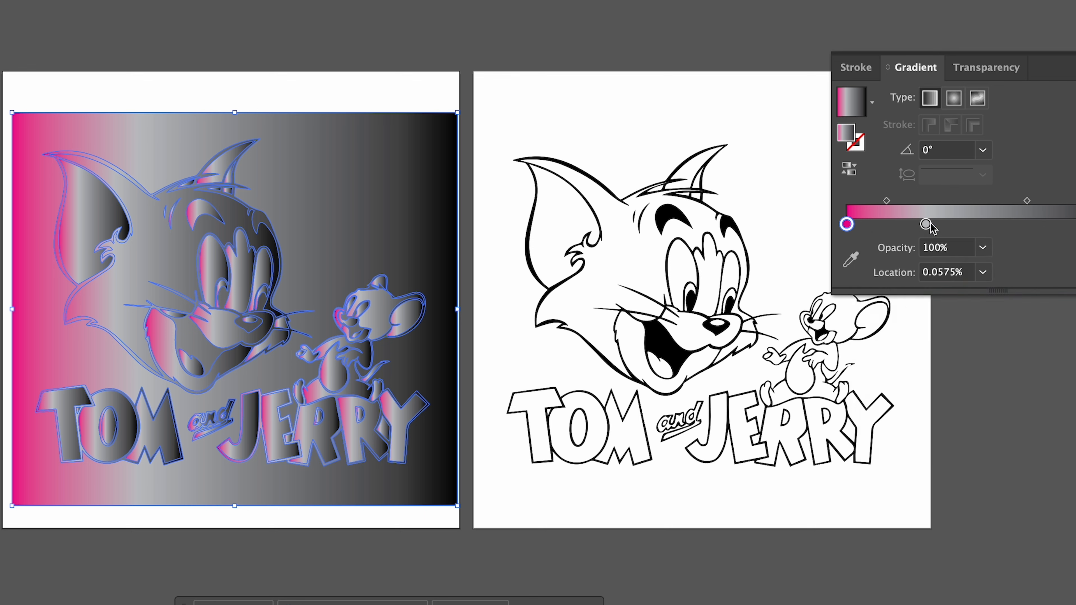
{"action": "double_click", "coordinate": [925, 224]}
{"action": "left_click", "coordinate": [961, 284]}
{"action": "left_click", "coordinate": [1075, 224]}
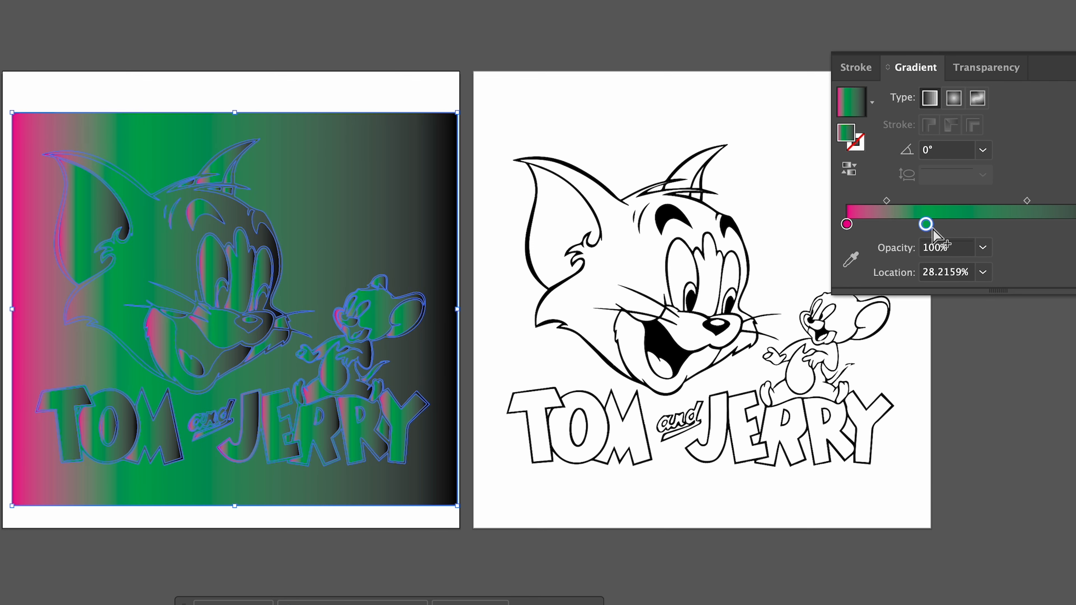
{"action": "left_click_drag", "start_coordinate": [932, 228], "coordinate": [990, 224]}
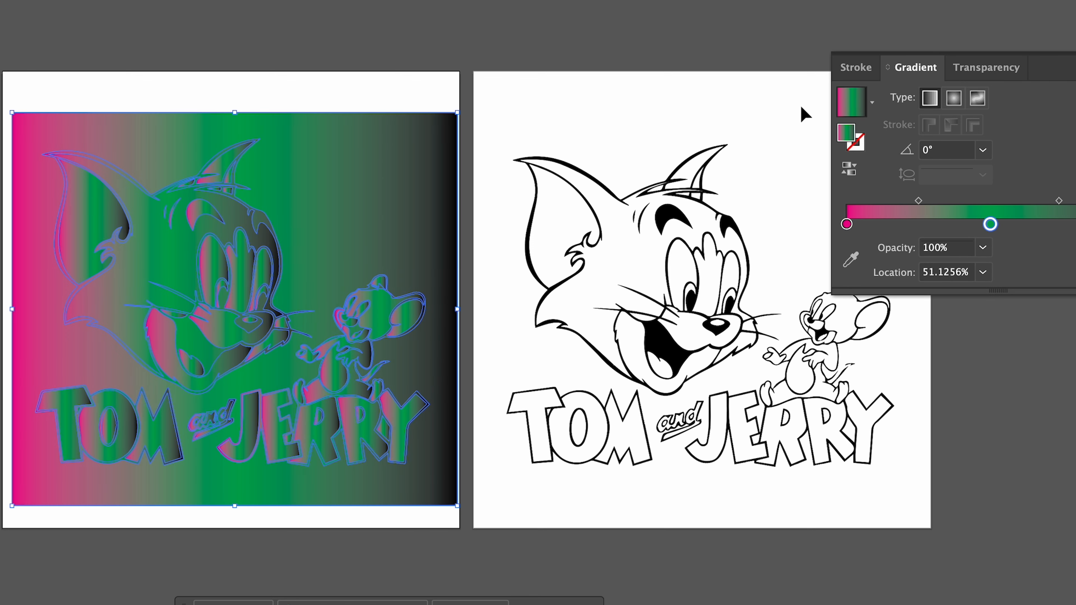
Step: Select the second artboard's traced artwork and apply the magenta-green-black gradient to it
{"action": "left_click", "coordinate": [624, 105]}
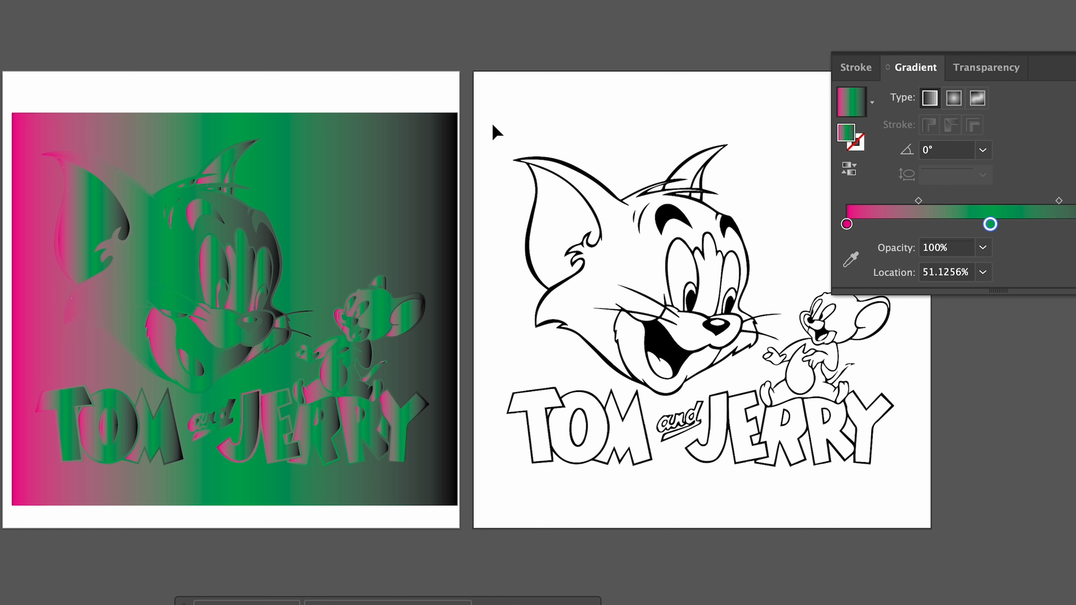
{"action": "left_click_drag", "start_coordinate": [492, 124], "coordinate": [894, 503]}
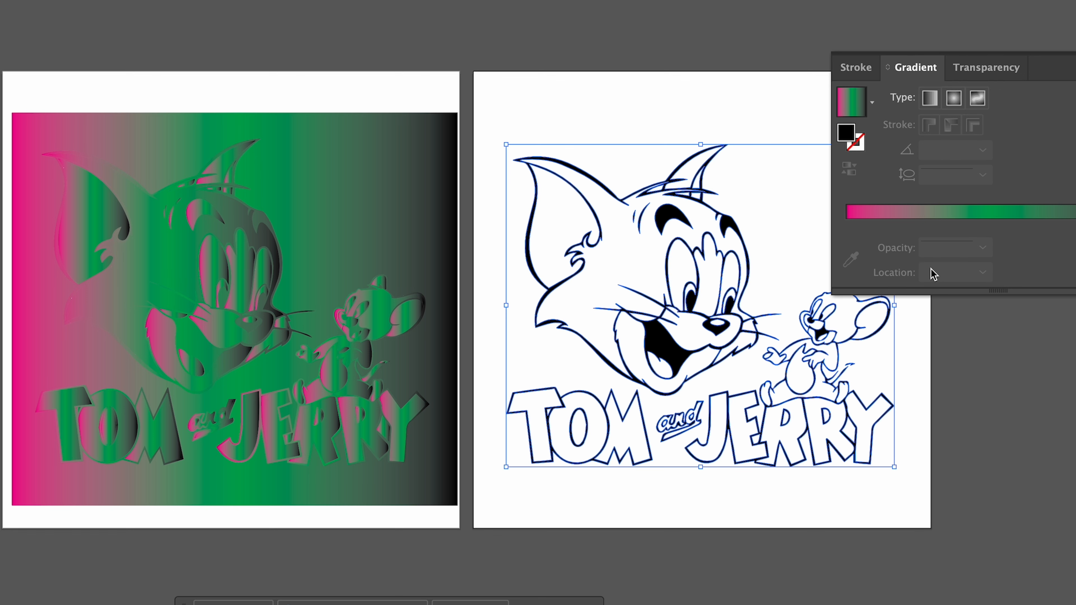
{"action": "left_click", "coordinate": [927, 217]}
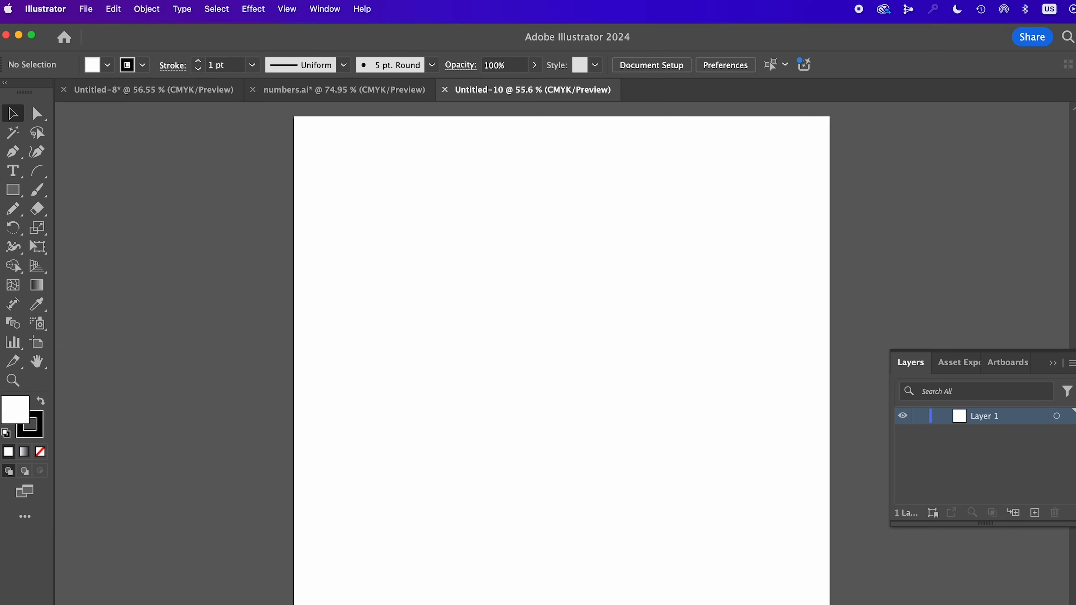
Step: Place the photo of the woman and dog in the blank document and scale it down to slightly larger than the artboard
{"action": "left_click_drag", "start_coordinate": [1008, 604], "coordinate": [622, 478]}
{"action": "scroll", "coordinate": [669, 434], "scroll_direction": "down", "scroll_amount": 10}
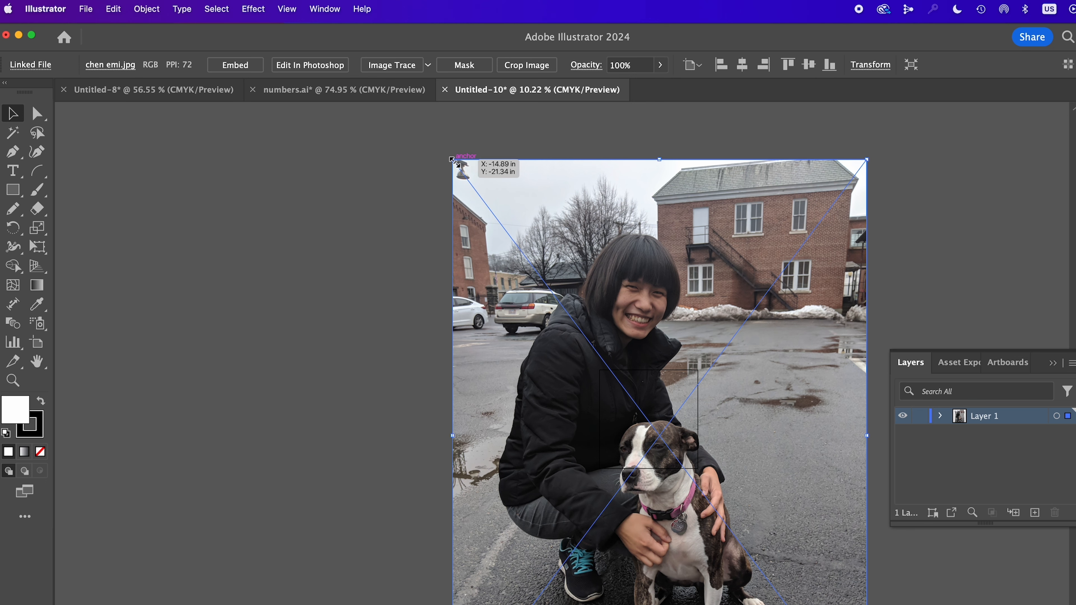
{"action": "left_click_drag", "start_coordinate": [451, 159], "coordinate": [680, 552]}
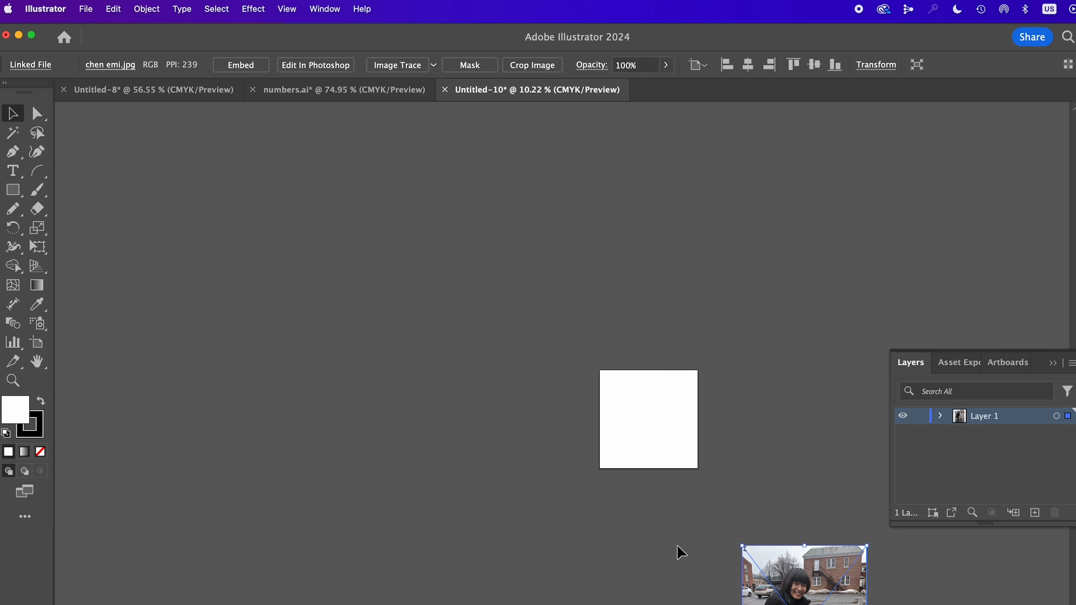
Step: Move the scaled photo over the artboard so that it covers it
{"action": "left_click_drag", "start_coordinate": [787, 582], "coordinate": [633, 355]}
{"action": "scroll", "coordinate": [633, 355], "scroll_direction": "up", "scroll_amount": 5}
{"action": "scroll", "coordinate": [633, 356], "scroll_direction": "right", "scroll_amount": 2}
{"action": "scroll", "coordinate": [633, 355], "scroll_direction": "down", "scroll_amount": 1}
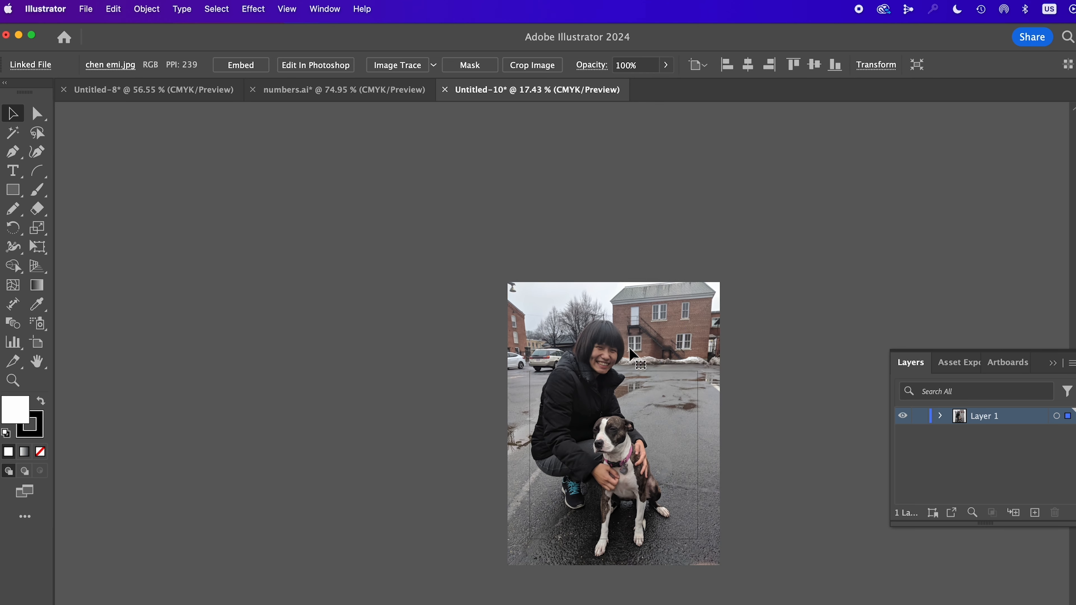
Step: Scale the photo of the woman and dog down from its upper corner until it is slightly narrower than the artboard
{"action": "scroll", "coordinate": [630, 349], "scroll_direction": "right", "scroll_amount": 2}
{"action": "scroll", "coordinate": [630, 348], "scroll_direction": "down", "scroll_amount": 1}
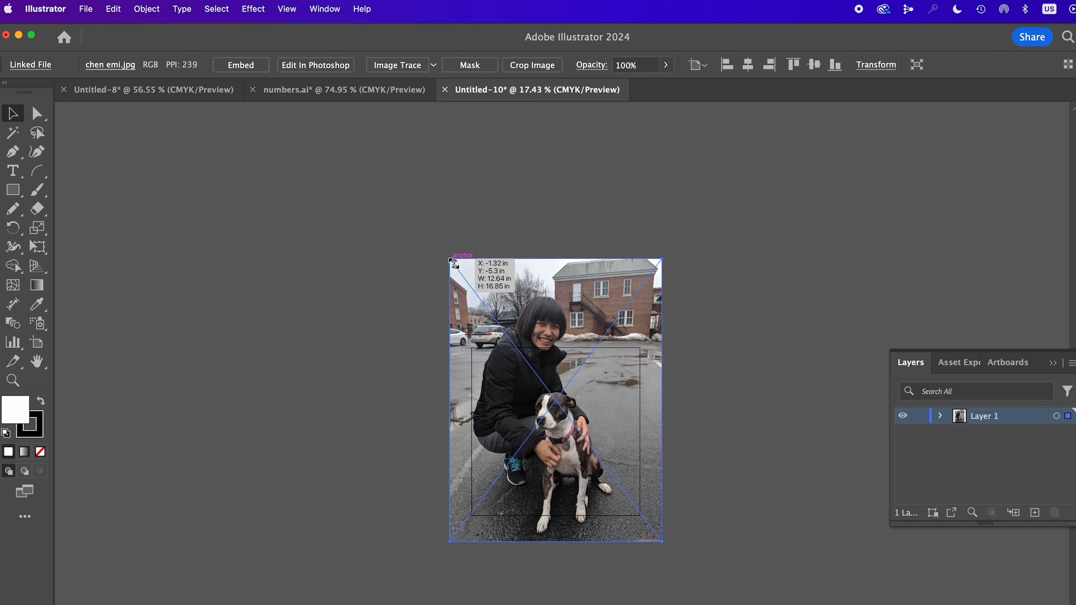
{"action": "left_click_drag", "start_coordinate": [450, 259], "coordinate": [525, 339]}
{"action": "scroll", "coordinate": [524, 339], "scroll_direction": "up", "scroll_amount": 8}
{"action": "scroll", "coordinate": [525, 340], "scroll_direction": "down", "scroll_amount": 5}
{"action": "scroll", "coordinate": [524, 340], "scroll_direction": "right", "scroll_amount": 1}
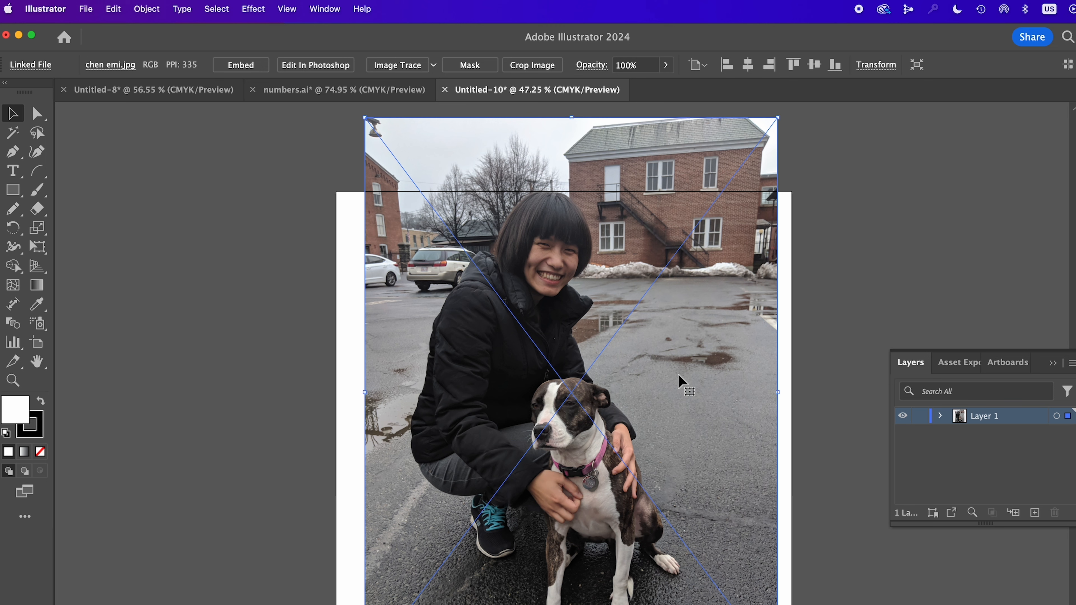
Step: Trace the photo with the High Fidelity Photo preset, accepting the slow trace, and expand the tracing into editable paths
{"action": "left_click", "coordinate": [253, 8]}
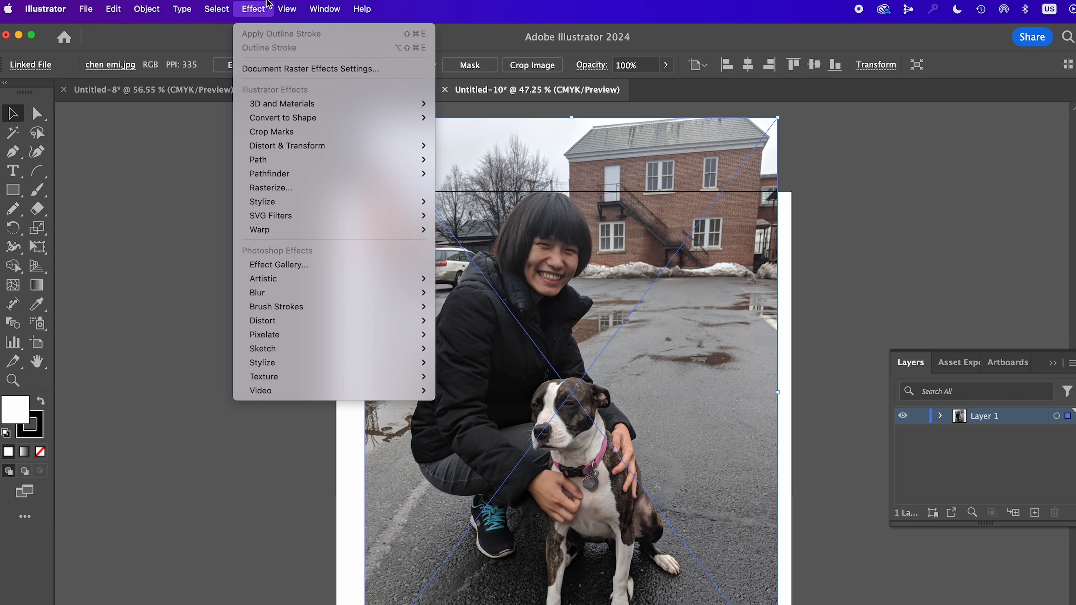
{"action": "mouse_move", "coordinate": [278, 4]}
{"action": "mouse_move", "coordinate": [320, 6]}
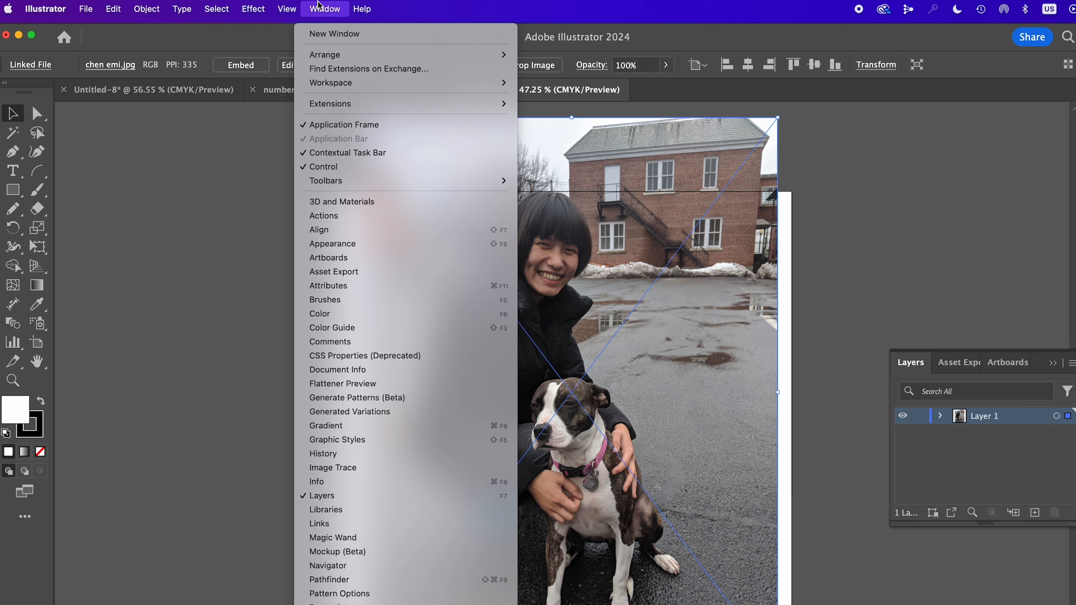
{"action": "left_click", "coordinate": [338, 467]}
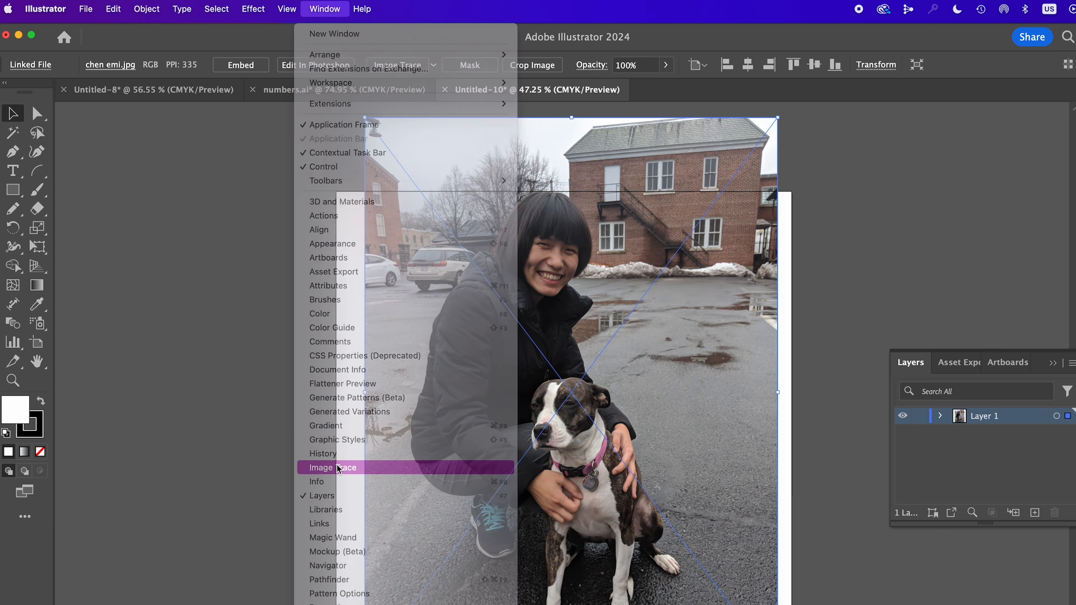
{"action": "left_click", "coordinate": [969, 191]}
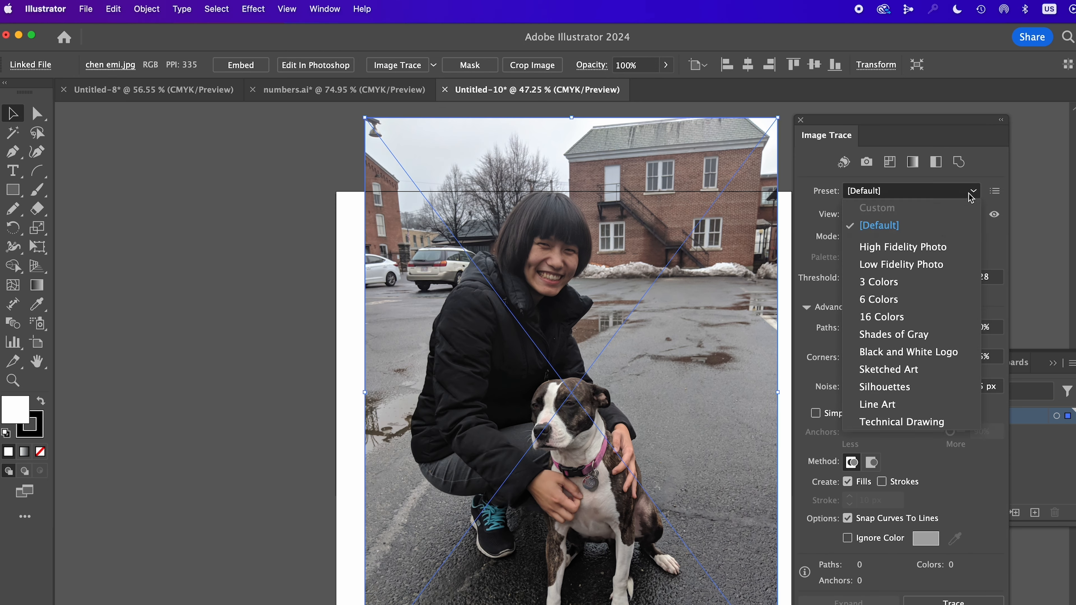
{"action": "left_click", "coordinate": [906, 249]}
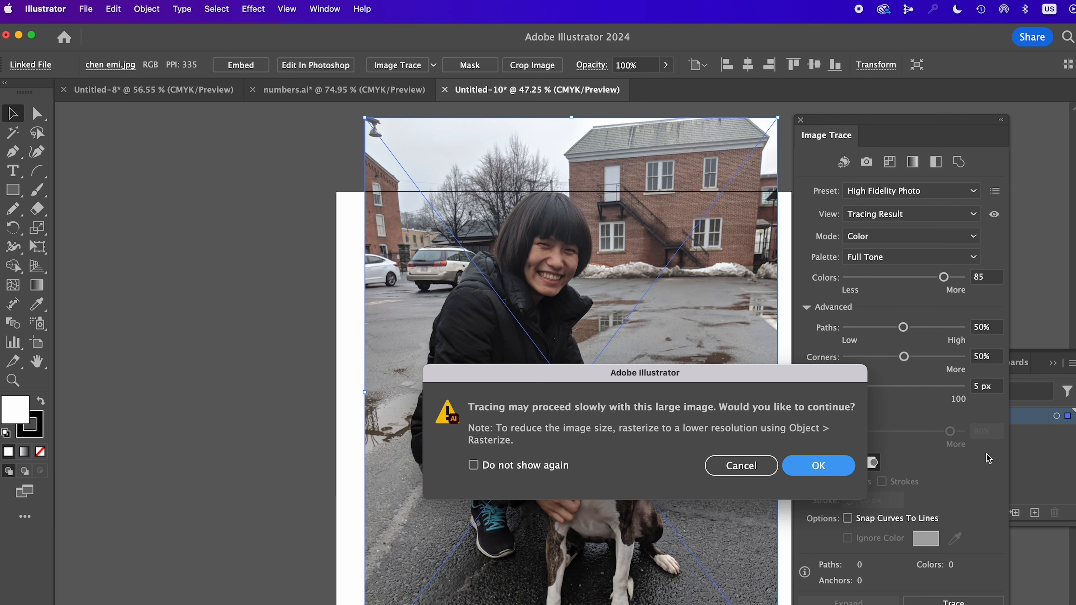
{"action": "key", "text": "Return"}
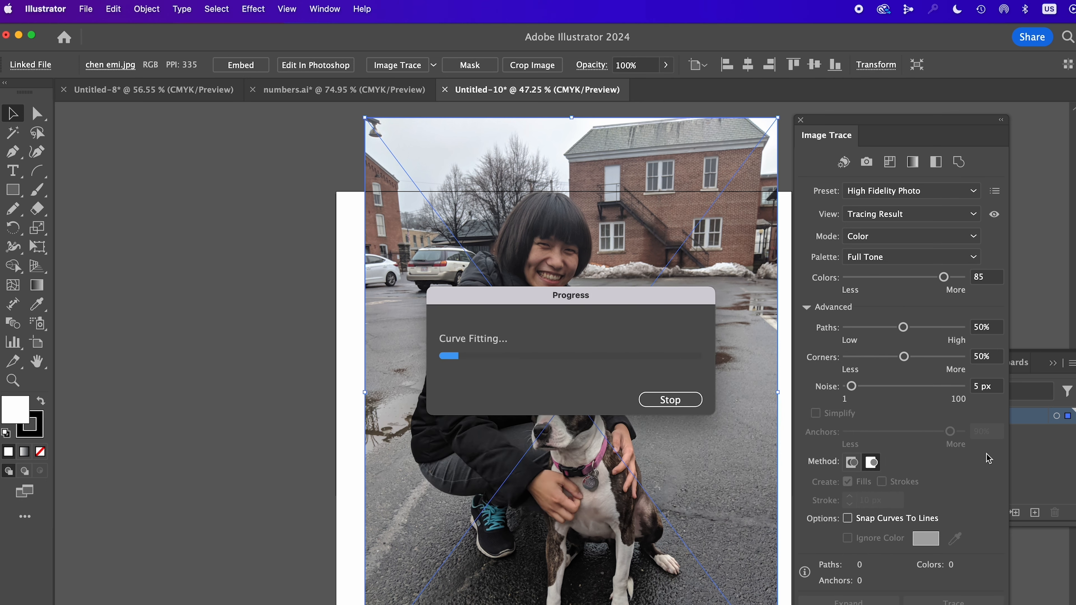
{"action": "left_click", "coordinate": [843, 601]}
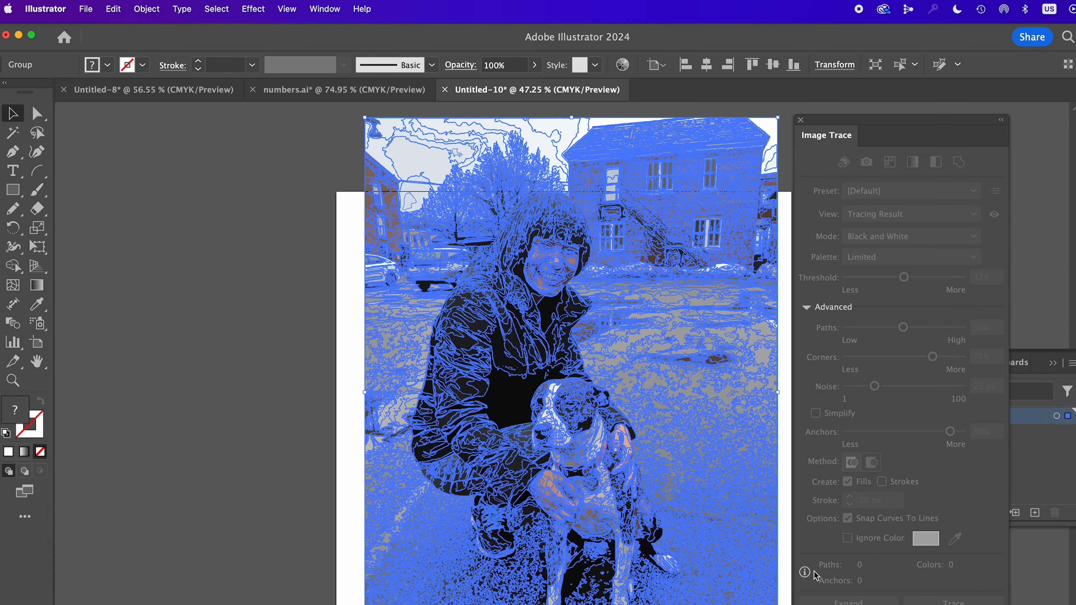
Step: Reshape the traced shapes on the dog's face by directly selecting individual anchor points, starting at the dark eye shape, and moving them
{"action": "scroll", "coordinate": [606, 471], "scroll_direction": "up", "scroll_amount": 5}
{"action": "scroll", "coordinate": [504, 458], "scroll_direction": "up", "scroll_amount": 5}
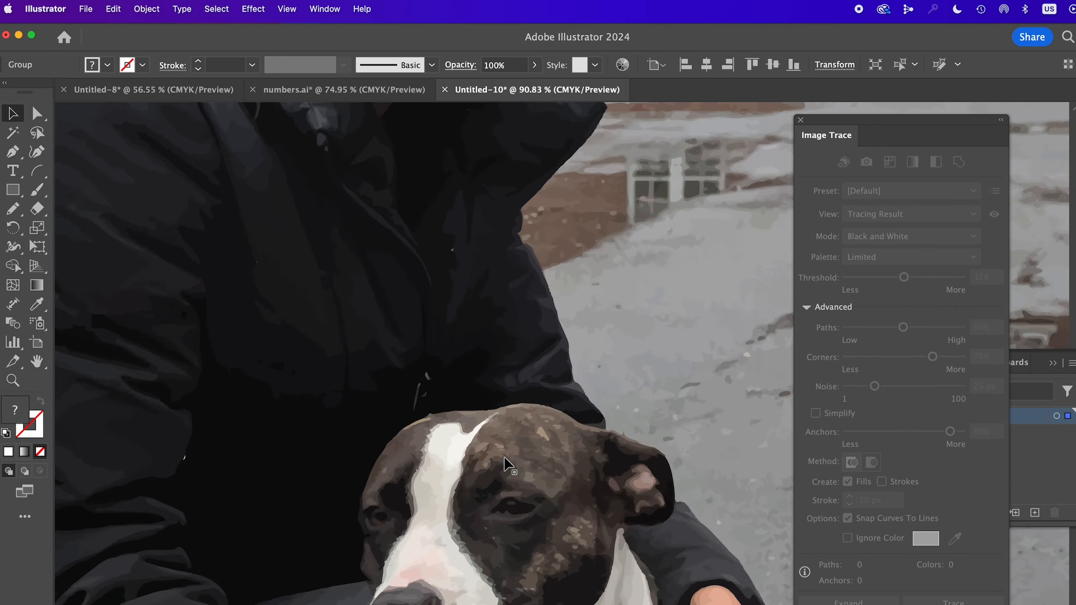
{"action": "left_click", "coordinate": [37, 121]}
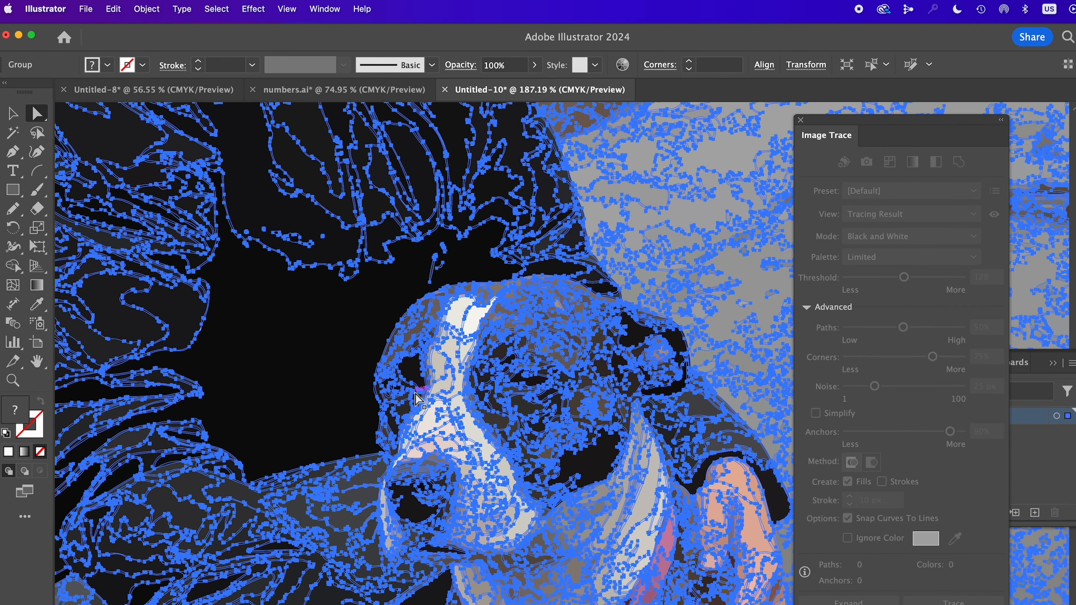
{"action": "scroll", "coordinate": [419, 398], "scroll_direction": "up", "scroll_amount": 5}
{"action": "left_click", "coordinate": [339, 379]}
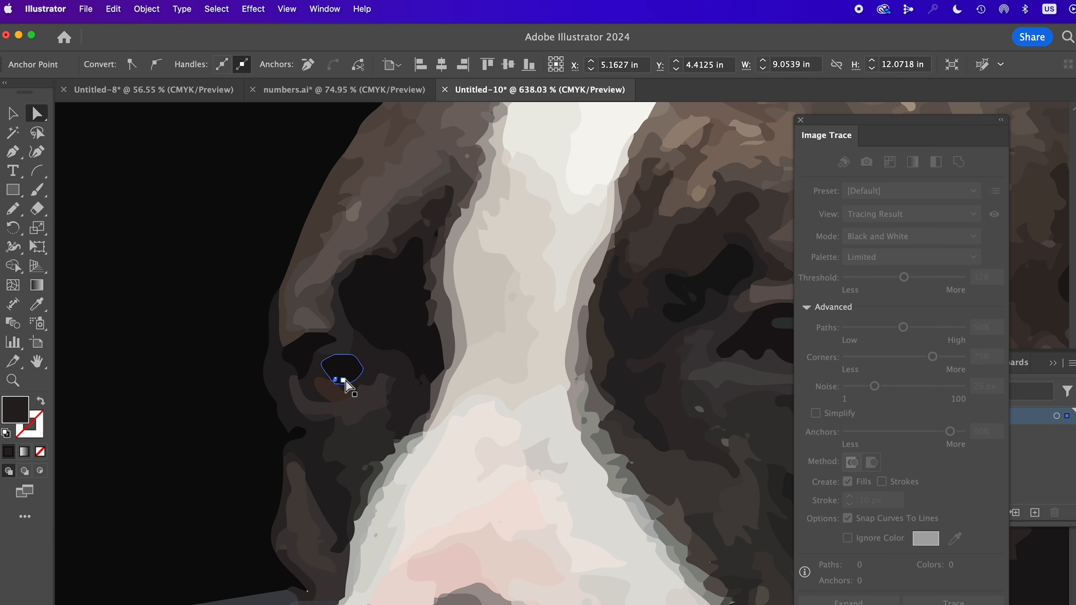
{"action": "mouse_move", "coordinate": [344, 380]}
{"action": "left_mouse_down"}
{"action": "mouse_move", "coordinate": [370, 421]}
{"action": "mouse_move", "coordinate": [344, 390]}
{"action": "left_mouse_up"}
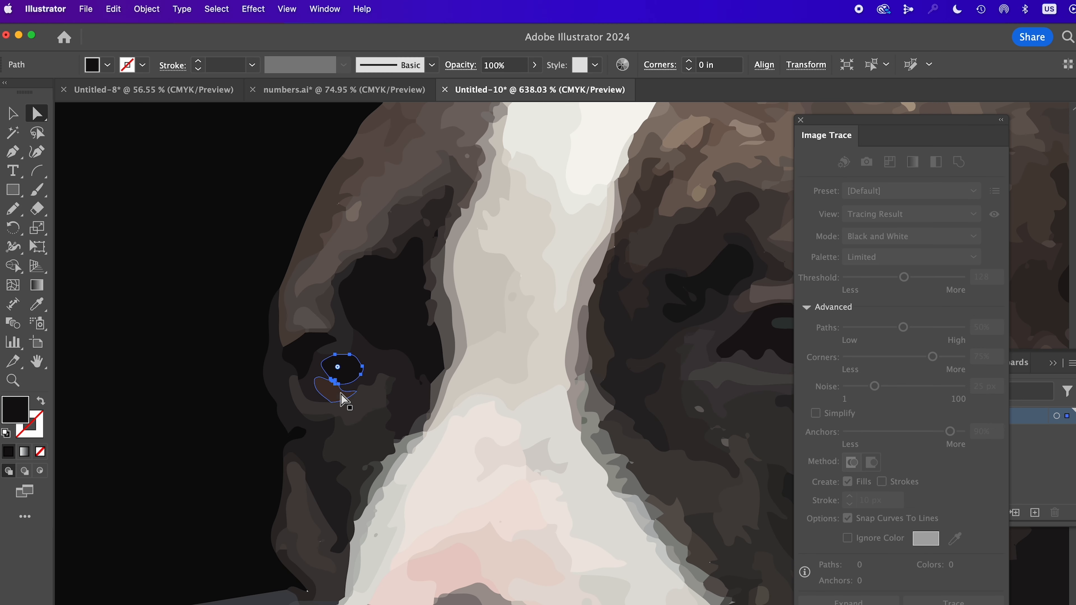
{"action": "left_click", "coordinate": [338, 363]}
{"action": "left_click_drag", "start_coordinate": [325, 329], "coordinate": [357, 331]}
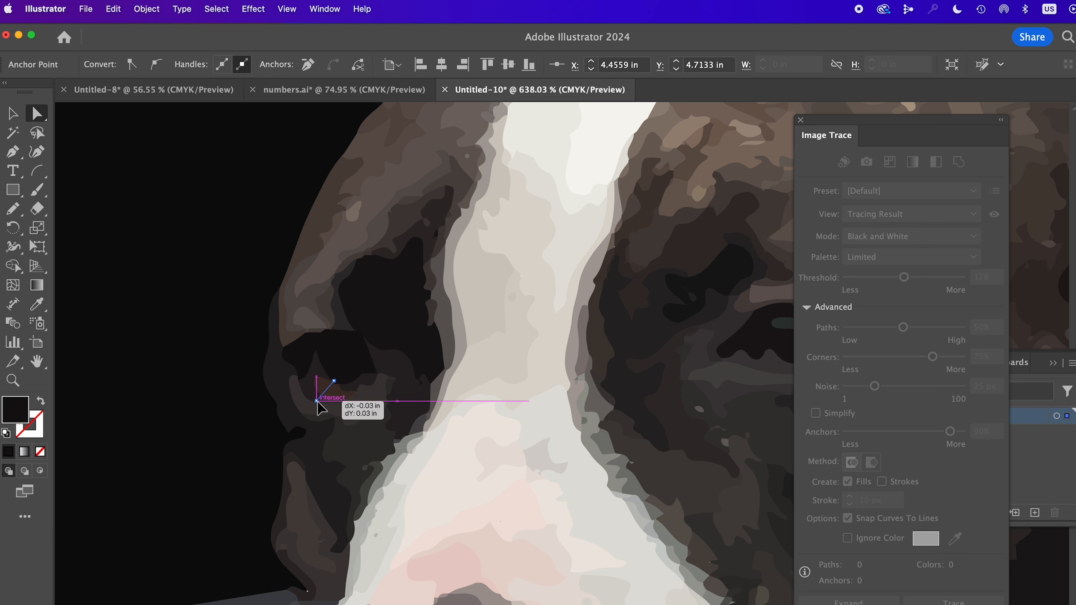
{"action": "left_click", "coordinate": [413, 414]}
{"action": "left_click_drag", "start_coordinate": [515, 445], "coordinate": [857, 23]}
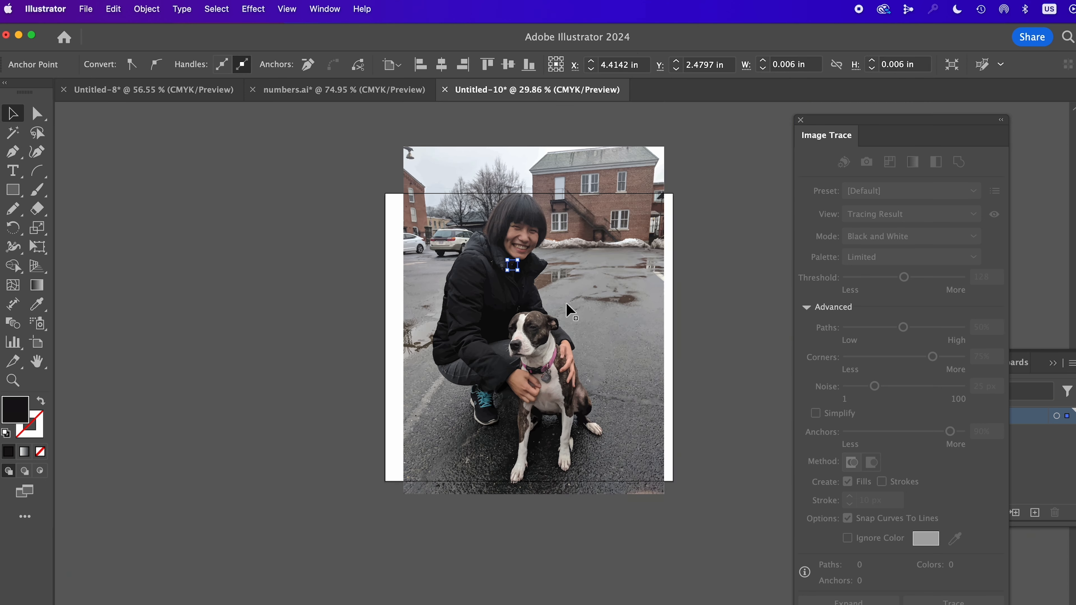
Step: Select the whole expanded tracing of the woman and dog as a group
{"action": "left_click", "coordinate": [567, 306]}
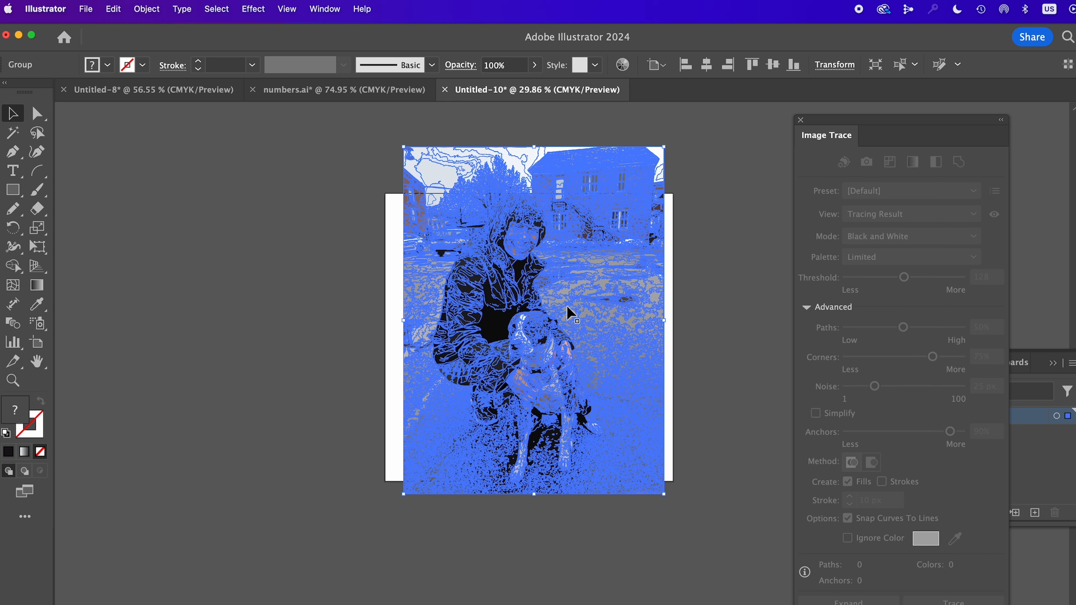
{"action": "scroll", "coordinate": [570, 314], "scroll_direction": "up", "scroll_amount": 4}
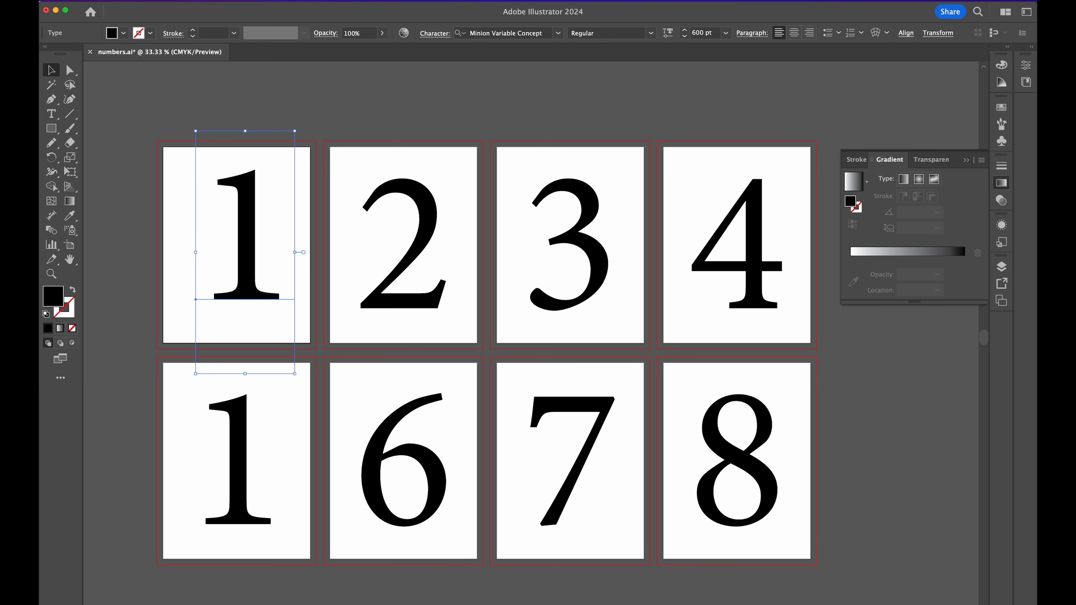
Step: Bring up the type commands for the selected number 1 on the first artboard of the numbers document
{"action": "left_click", "coordinate": [183, 4]}
{"action": "mouse_move", "coordinate": [212, 20]}
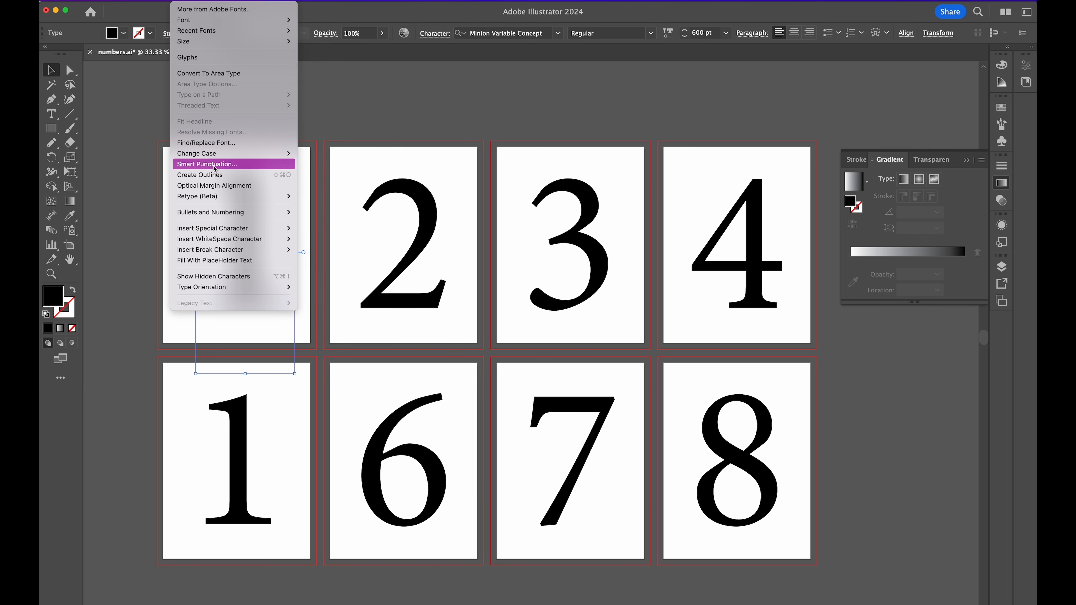